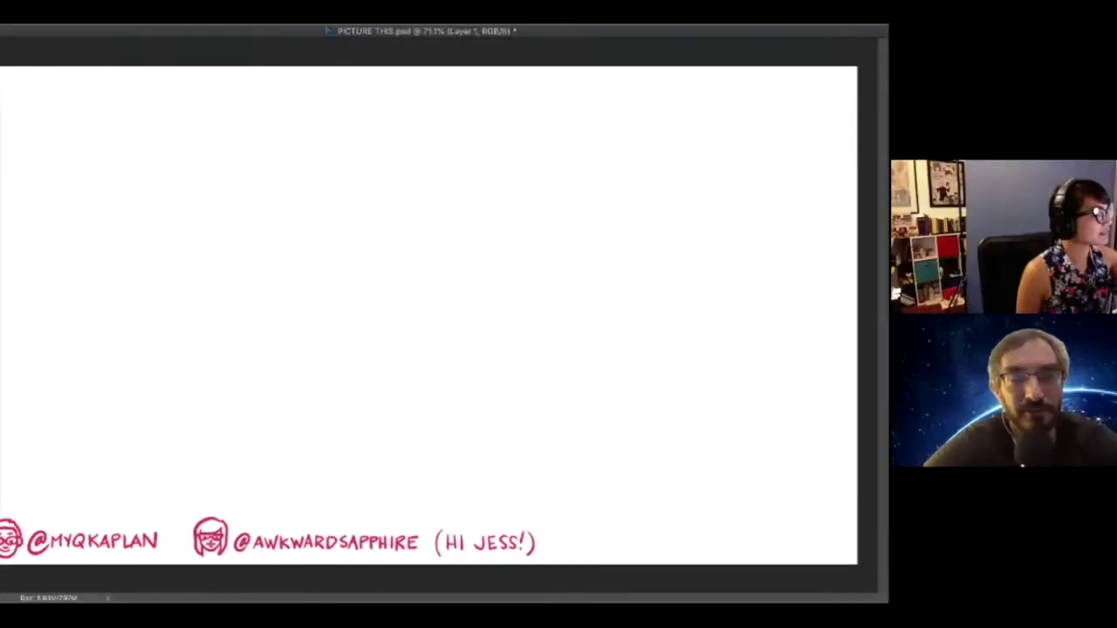
# Draw a cartoon man's head in black near the canvas's upper middle: jawline, one ear and swept-over hair
pyautogui.moveTo(454, 150)
pyautogui.mouseDown()
pyautogui.moveTo(456, 248)
pyautogui.moveTo(404, 306)
pyautogui.moveTo(334, 291)
pyautogui.moveTo(304, 208)
pyautogui.moveTo(297, 236)
pyautogui.mouseUp()
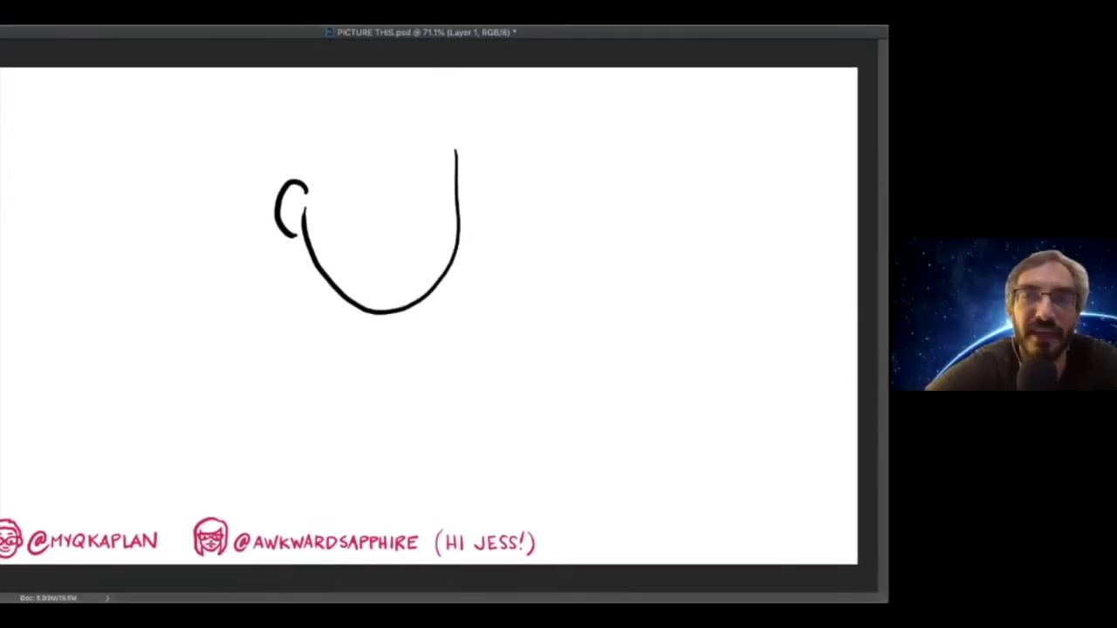
pyautogui.moveTo(435, 128)
pyautogui.mouseDown()
pyautogui.moveTo(309, 183)
pyautogui.moveTo(458, 164)
pyautogui.mouseUp()
pyautogui.moveTo(427, 97)
pyautogui.mouseDown()
pyautogui.moveTo(343, 83)
pyautogui.moveTo(263, 168)
pyautogui.moveTo(274, 215)
pyautogui.moveTo(473, 136)
pyautogui.moveTo(467, 214)
pyautogui.mouseUp()
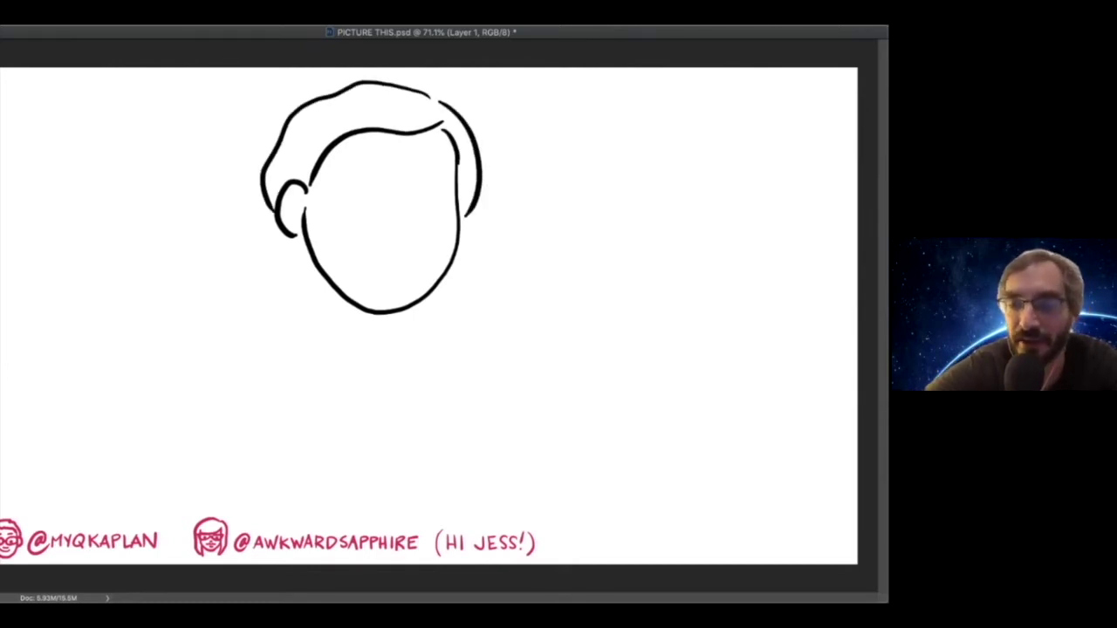
# Add the man's face: two oval eyes, rectangular glasses joined by a bridge, and an open smiling mouth
pyautogui.moveTo(359, 209); pyautogui.dragTo(358, 191)
pyautogui.moveTo(426, 211); pyautogui.dragTo(425, 196)
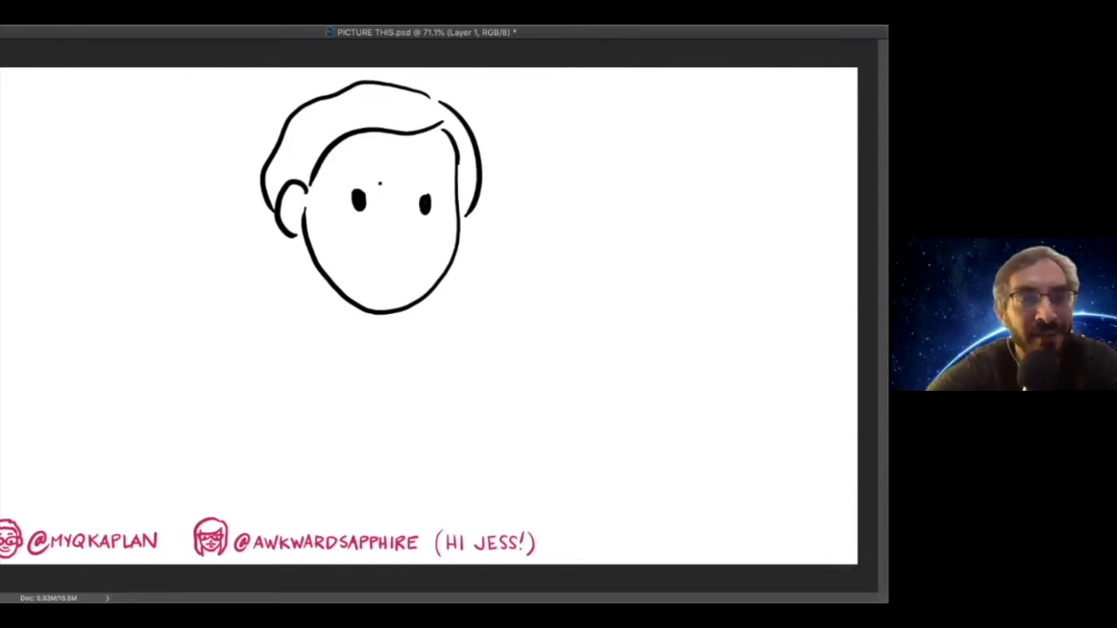
pyautogui.moveTo(380, 184)
pyautogui.mouseDown()
pyautogui.moveTo(318, 220)
pyautogui.moveTo(384, 225)
pyautogui.moveTo(318, 225)
pyautogui.mouseUp()
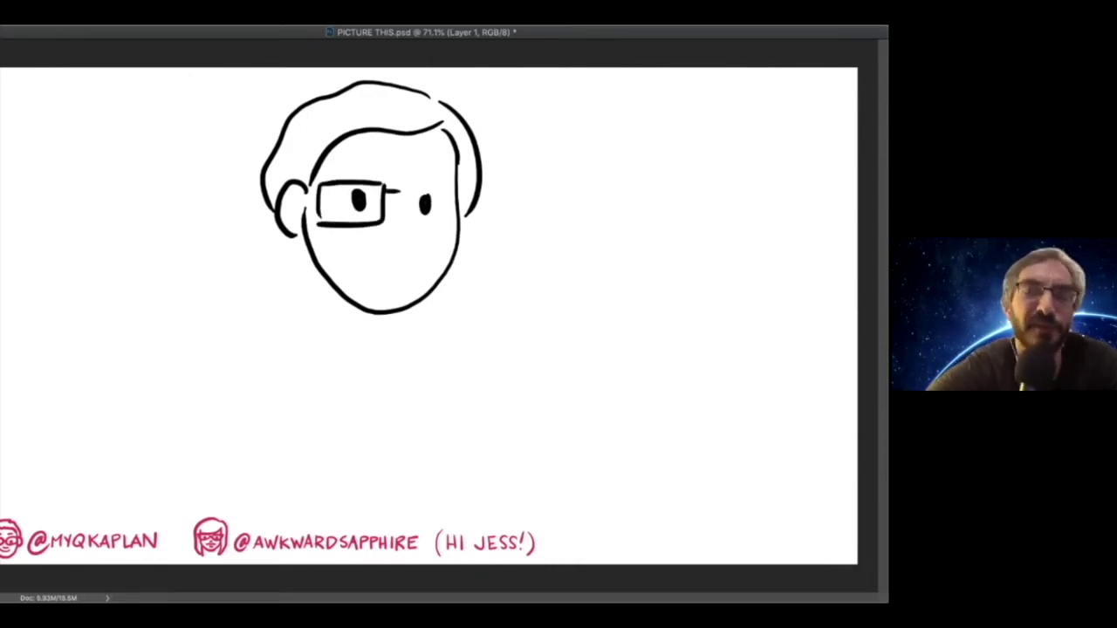
pyautogui.moveTo(398, 185)
pyautogui.mouseDown()
pyautogui.moveTo(455, 185)
pyautogui.moveTo(397, 199)
pyautogui.mouseUp()
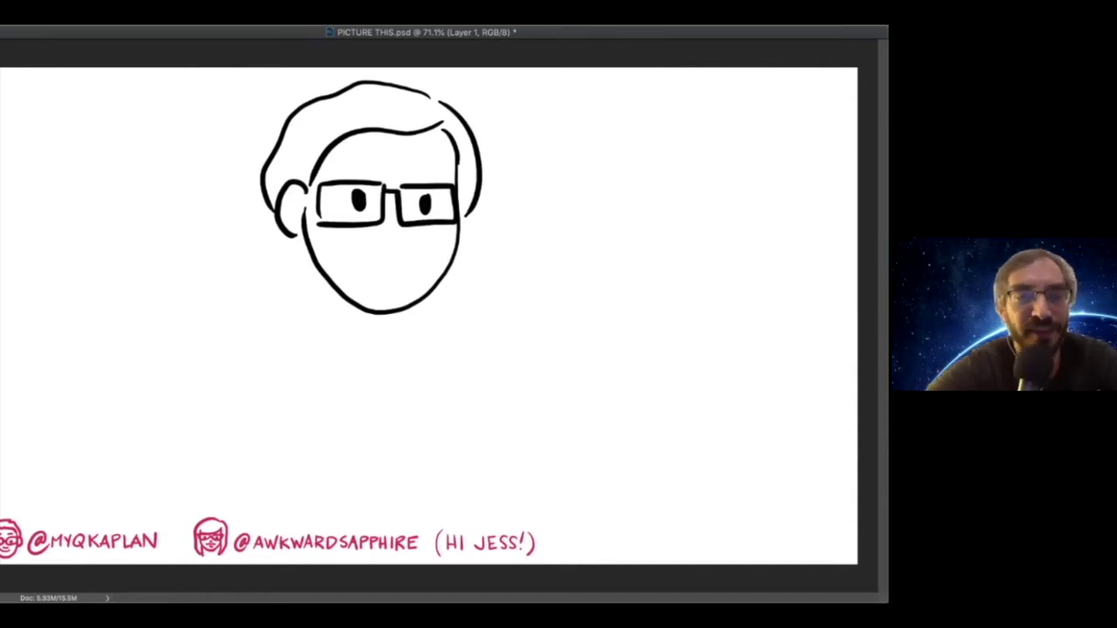
pyautogui.moveTo(353, 251)
pyautogui.mouseDown()
pyautogui.moveTo(424, 250)
pyautogui.moveTo(401, 254)
pyautogui.mouseUp()
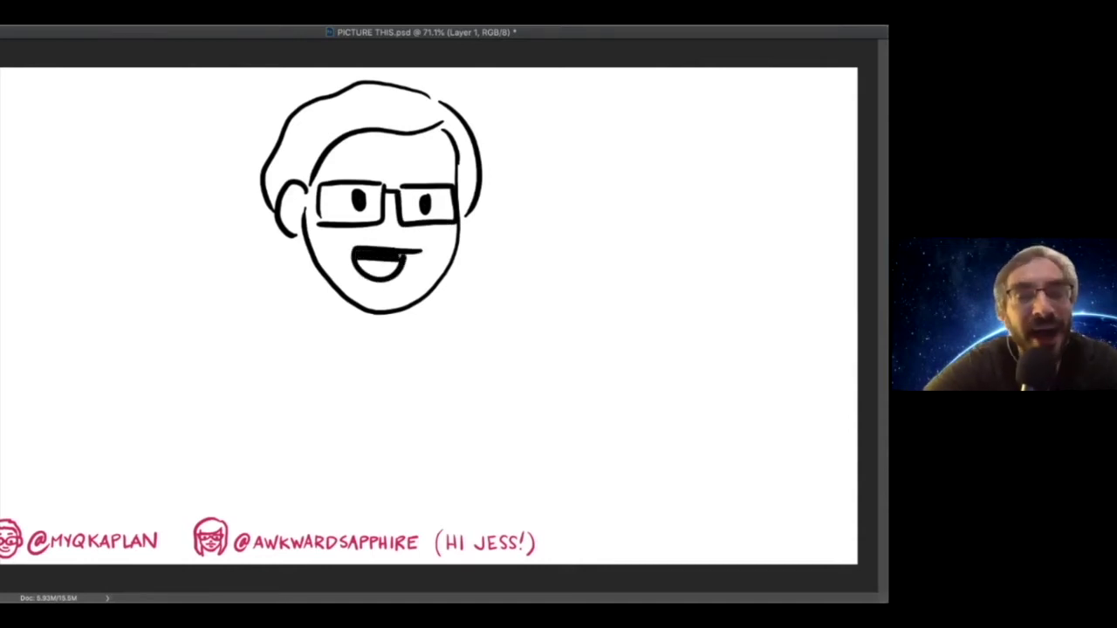
# Scale the head drawing down to about two thirds and move it to the canvas's upper-left area
pyautogui.hotkey('ctrl', 't')
pyautogui.moveTo(371, 198); pyautogui.dragTo(330, 216)
pyautogui.moveTo(218, 332); pyautogui.dragTo(289, 257)
pyautogui.moveTo(317, 164); pyautogui.dragTo(73, 155)
pyautogui.press('Return')
# Hand-letter "(both)" to the right of the head on a new layer, and erase it
pyautogui.hotkey('ctrl', 'shift', 'alt', 'n')
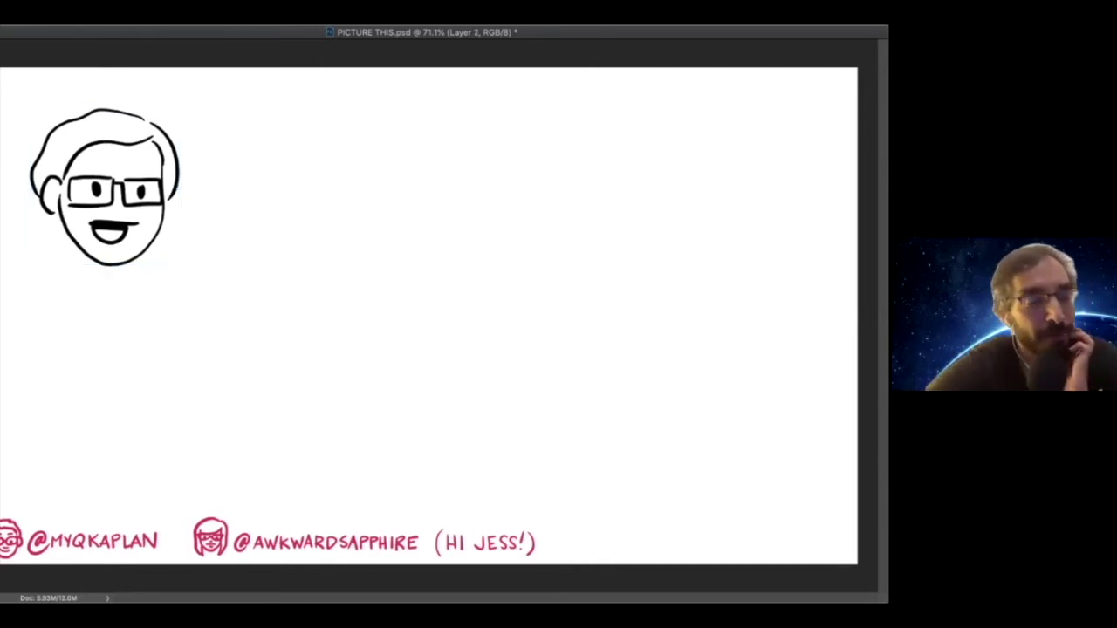
pyautogui.moveTo(220, 134)
pyautogui.mouseDown()
pyautogui.moveTo(222, 166)
pyautogui.moveTo(232, 161)
pyautogui.mouseUp()
pyautogui.moveTo(247, 147); pyautogui.dragTo(271, 155)
pyautogui.moveTo(261, 142); pyautogui.dragTo(305, 157)
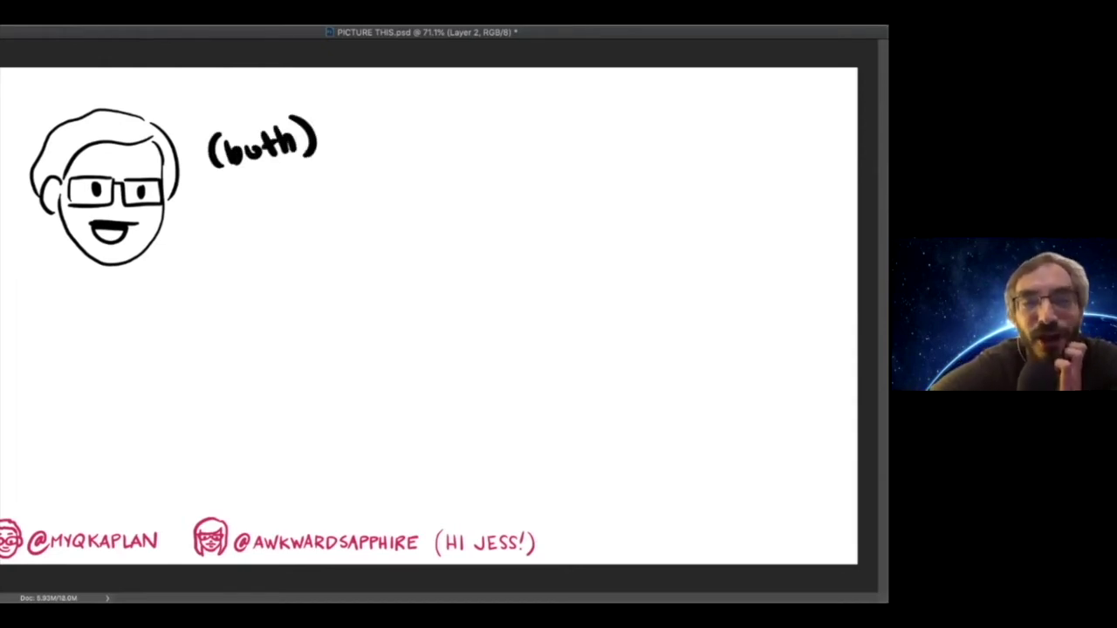
pyautogui.press('Delete')
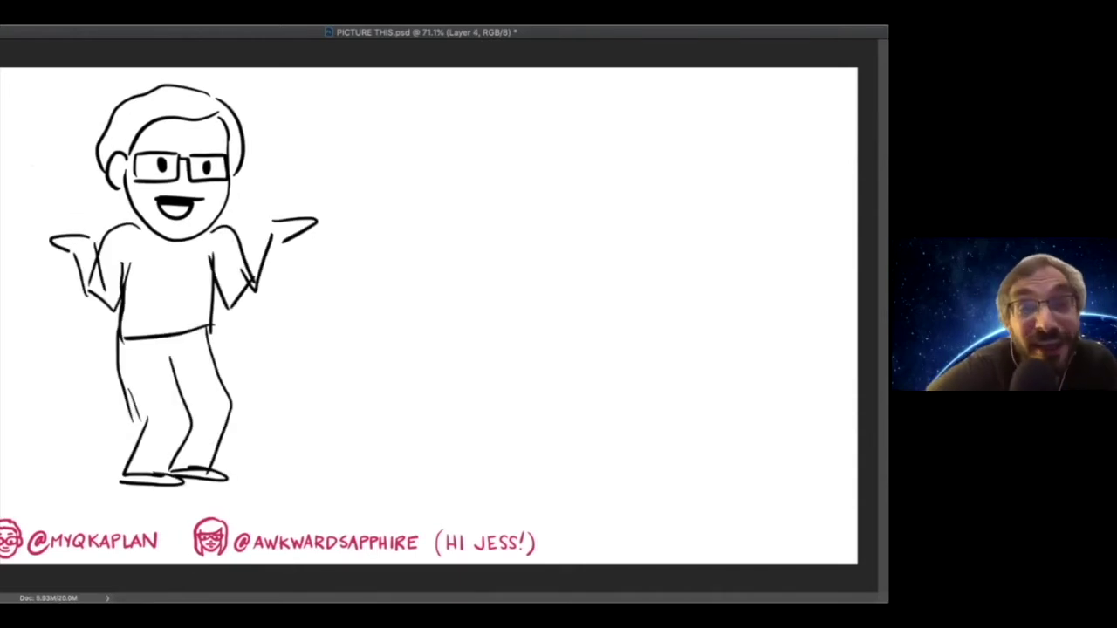
# Draw a rectangular calendar page to the right of the shrugging man, letter "FRIDAY" at its top and strike the word through
pyautogui.moveTo(394, 139); pyautogui.dragTo(400, 241)
pyautogui.moveTo(407, 135)
pyautogui.mouseDown()
pyautogui.moveTo(531, 169)
pyautogui.moveTo(456, 238)
pyautogui.moveTo(398, 243)
pyautogui.mouseUp()
pyautogui.moveTo(424, 150); pyautogui.dragTo(424, 166)
pyautogui.moveTo(425, 150); pyautogui.dragTo(456, 166)
pyautogui.moveTo(456, 146)
pyautogui.mouseDown()
pyautogui.moveTo(458, 166)
pyautogui.moveTo(492, 162)
pyautogui.mouseUp()
pyautogui.moveTo(479, 155); pyautogui.dragTo(494, 167)
pyautogui.moveTo(522, 135); pyautogui.dragTo(389, 175)
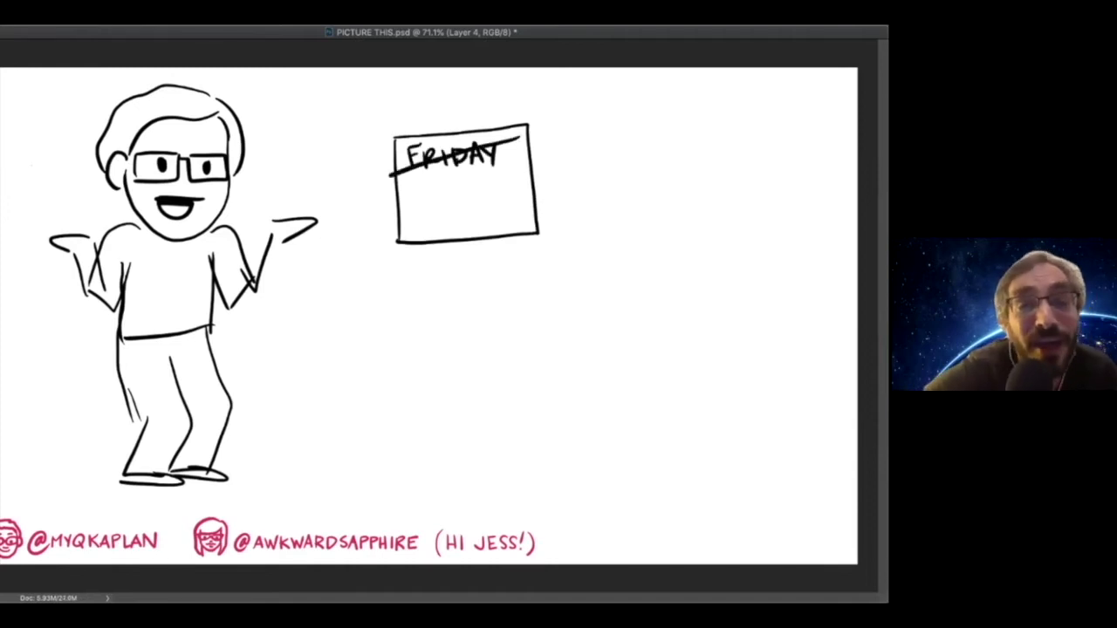
# Hand-letter "SATURDAY???" to the right of the calendar page's upper edge
pyautogui.moveTo(557, 136); pyautogui.dragTo(543, 156)
pyautogui.moveTo(561, 137)
pyautogui.mouseDown()
pyautogui.moveTo(553, 157)
pyautogui.moveTo(569, 157)
pyautogui.mouseUp()
pyautogui.moveTo(579, 136)
pyautogui.mouseDown()
pyautogui.moveTo(580, 157)
pyautogui.moveTo(594, 134)
pyautogui.mouseUp()
pyautogui.moveTo(592, 138); pyautogui.dragTo(625, 152)
pyautogui.moveTo(625, 135); pyautogui.dragTo(627, 152)
pyautogui.moveTo(647, 131)
pyautogui.mouseDown()
pyautogui.moveTo(641, 152)
pyautogui.moveTo(656, 149)
pyautogui.mouseUp()
pyautogui.moveTo(656, 129); pyautogui.dragTo(665, 142)
pyautogui.moveTo(672, 126)
pyautogui.mouseDown()
pyautogui.moveTo(670, 159)
pyautogui.moveTo(687, 136)
pyautogui.moveTo(728, 136)
pyautogui.mouseUp()
# Hand-letter "BLOONGSDAY?" in larger capitals beneath "SATURDAY???"
pyautogui.moveTo(550, 178); pyautogui.dragTo(552, 230)
pyautogui.moveTo(579, 183); pyautogui.dragTo(602, 225)
pyautogui.moveTo(615, 187); pyautogui.dragTo(631, 185)
pyautogui.moveTo(653, 189)
pyautogui.mouseDown()
pyautogui.moveTo(652, 220)
pyautogui.moveTo(679, 215)
pyautogui.mouseUp()
pyautogui.moveTo(681, 172); pyautogui.dragTo(698, 229)
pyautogui.moveTo(719, 175)
pyautogui.mouseDown()
pyautogui.moveTo(709, 202)
pyautogui.moveTo(725, 205)
pyautogui.mouseUp()
pyautogui.moveTo(724, 171)
pyautogui.mouseDown()
pyautogui.moveTo(726, 215)
pyautogui.moveTo(742, 213)
pyautogui.mouseUp()
pyautogui.moveTo(753, 169)
pyautogui.mouseDown()
pyautogui.moveTo(764, 210)
pyautogui.moveTo(759, 189)
pyautogui.mouseUp()
pyautogui.moveTo(756, 166); pyautogui.dragTo(768, 199)
pyautogui.moveTo(781, 162); pyautogui.dragTo(773, 244)
pyautogui.moveTo(787, 165); pyautogui.dragTo(794, 183)
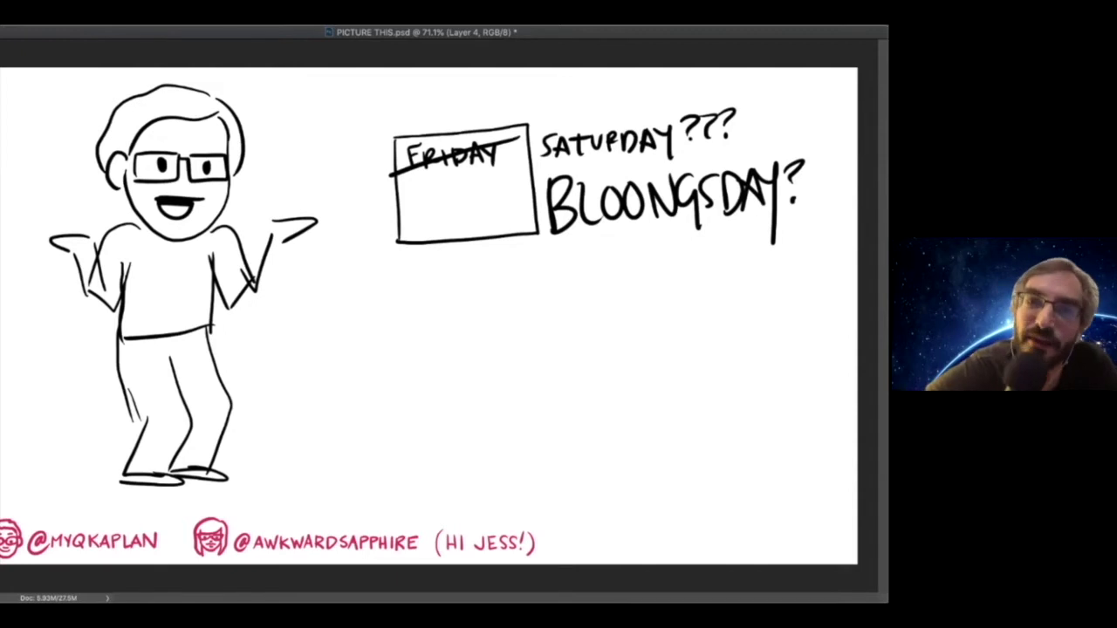
# Clear the calendar page and day lettering, keeping the shrugging man, and add a new layer
pyautogui.hotkey('ctrl', 'a')
pyautogui.press('Delete')
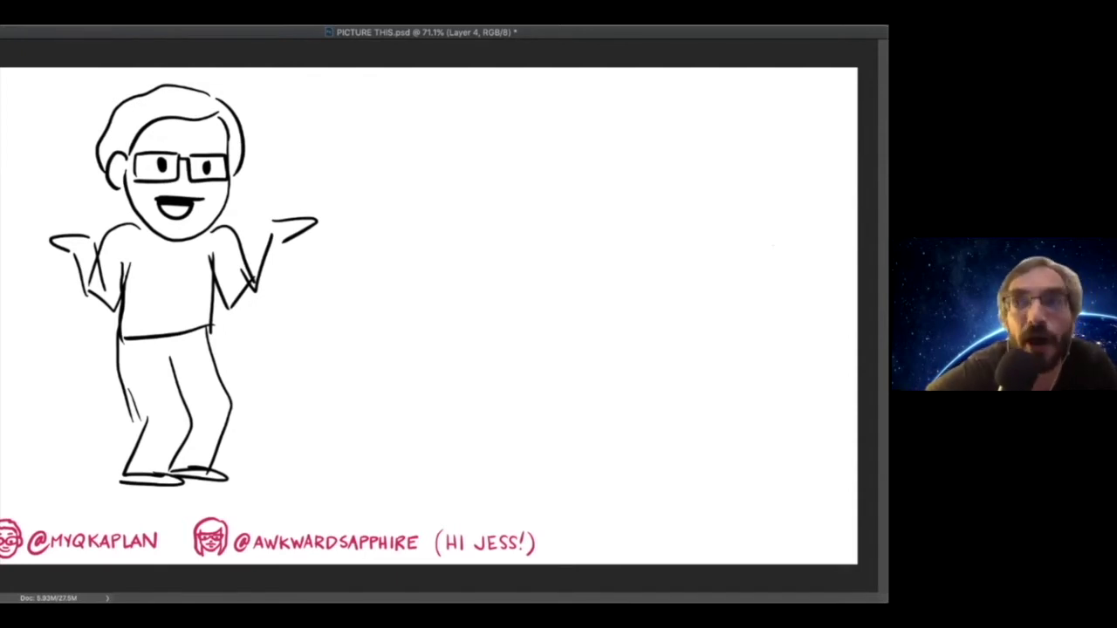
pyautogui.press('shift+alt+super+n')
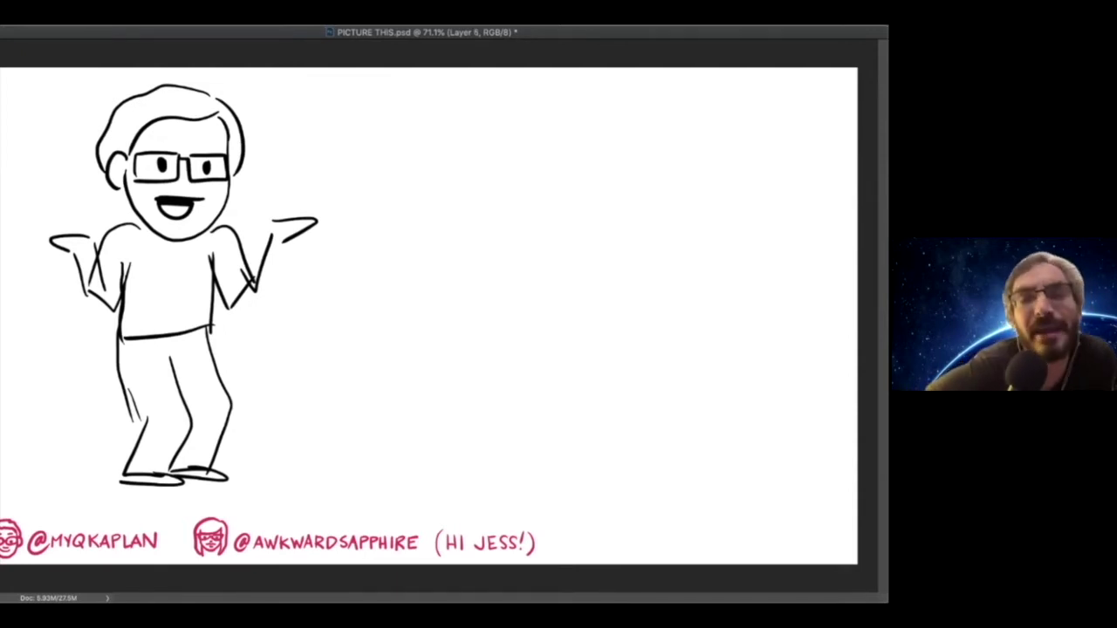
# Draw a boar's head in the canvas's upper right with a round snout, pointed ears, dot eye, gaping mouth and two upturned tusks
pyautogui.moveTo(651, 129)
pyautogui.mouseDown()
pyautogui.moveTo(555, 117)
pyautogui.moveTo(559, 154)
pyautogui.moveTo(543, 120)
pyautogui.mouseUp()
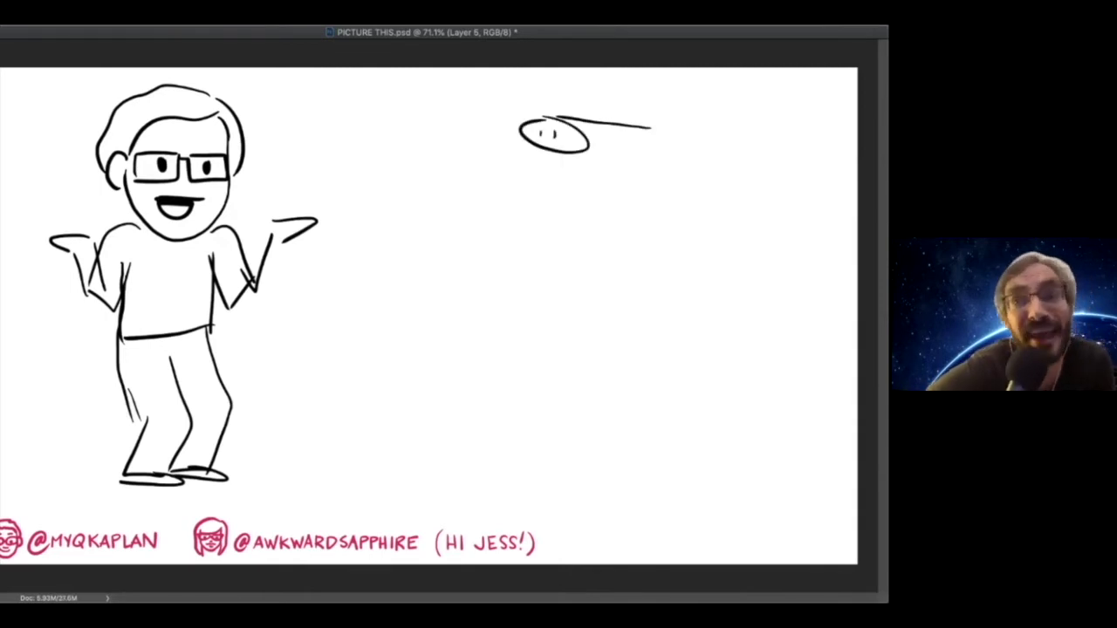
pyautogui.moveTo(635, 123)
pyautogui.mouseDown()
pyautogui.moveTo(772, 140)
pyautogui.moveTo(712, 176)
pyautogui.mouseUp()
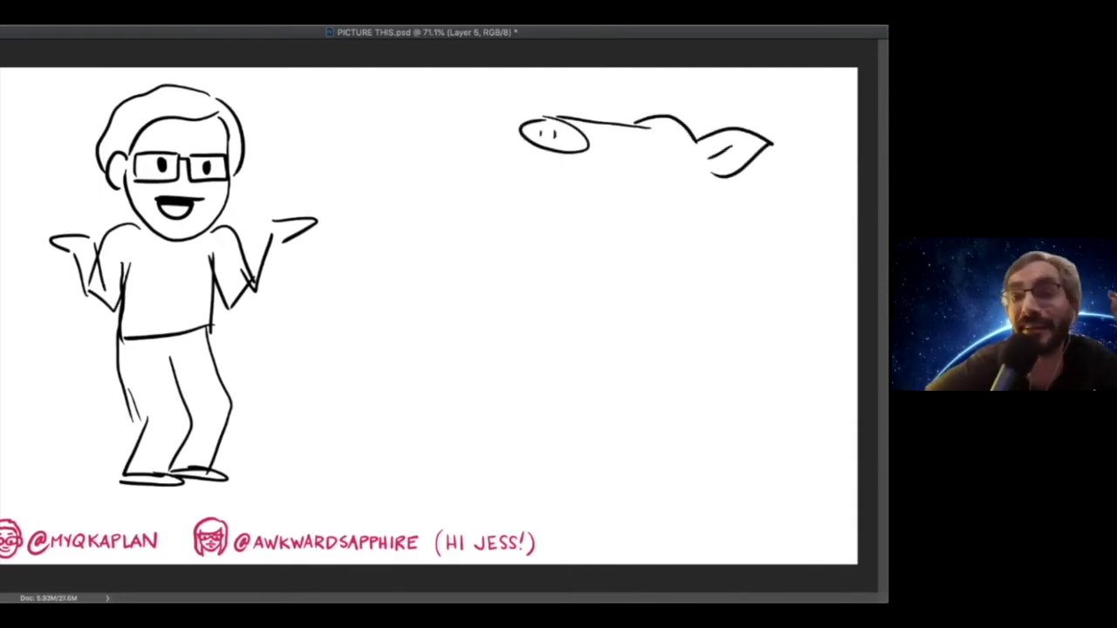
pyautogui.moveTo(642, 117)
pyautogui.mouseDown()
pyautogui.moveTo(598, 120)
pyautogui.moveTo(705, 136)
pyautogui.mouseUp()
pyautogui.click(672, 160)
pyautogui.moveTo(541, 162)
pyautogui.mouseDown()
pyautogui.moveTo(644, 208)
pyautogui.moveTo(537, 198)
pyautogui.moveTo(696, 242)
pyautogui.moveTo(717, 173)
pyautogui.mouseUp()
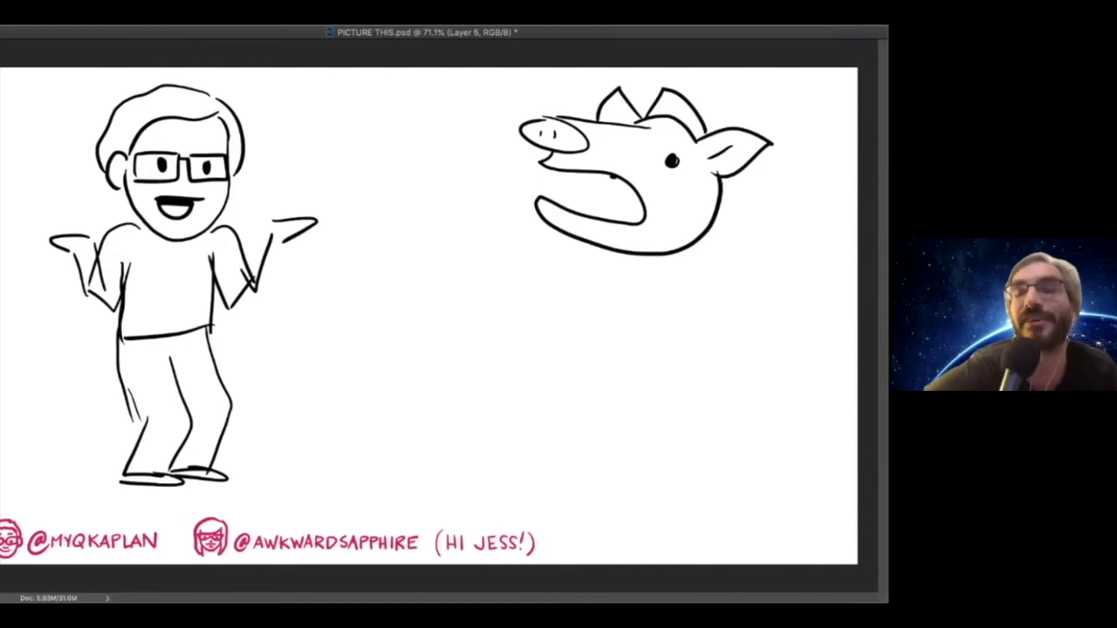
pyautogui.moveTo(594, 113); pyautogui.dragTo(602, 188)
pyautogui.moveTo(508, 110)
pyautogui.mouseDown()
pyautogui.moveTo(501, 144)
pyautogui.moveTo(558, 175)
pyautogui.mouseUp()
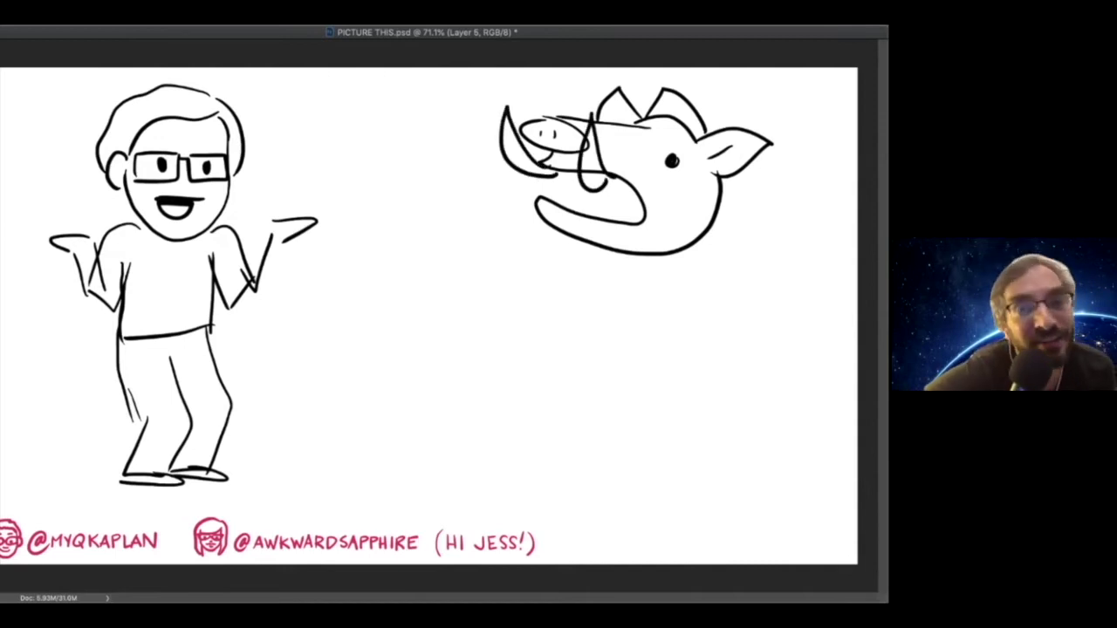
# Move the boar's head slightly to the right and return to the brush
pyautogui.press('v')
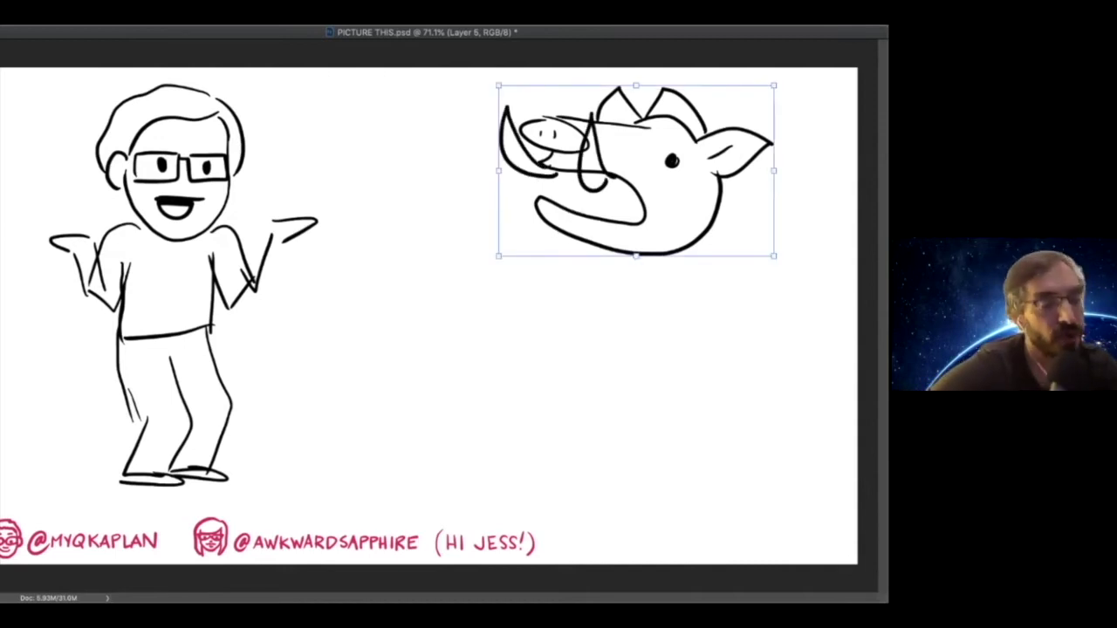
pyautogui.moveTo(570, 200); pyautogui.dragTo(619, 207)
pyautogui.press('b')
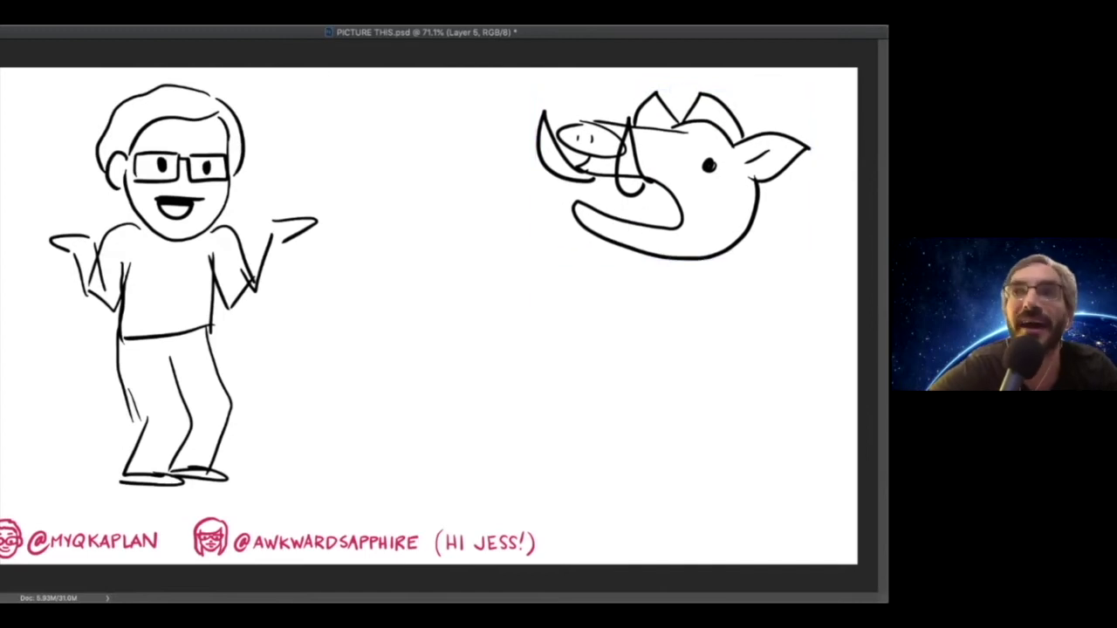
# Draw a horned ox head below and left of the boar, with curved horns, closed eyes, a broad muzzle, curly top hair and shaggy beard
pyautogui.moveTo(548, 234)
pyautogui.mouseDown()
pyautogui.moveTo(463, 248)
pyautogui.moveTo(449, 288)
pyautogui.moveTo(560, 290)
pyautogui.mouseUp()
pyautogui.moveTo(471, 306); pyautogui.dragTo(477, 346)
pyautogui.moveTo(550, 292)
pyautogui.mouseDown()
pyautogui.moveTo(558, 344)
pyautogui.moveTo(506, 365)
pyautogui.moveTo(557, 342)
pyautogui.mouseUp()
pyautogui.moveTo(461, 250)
pyautogui.mouseDown()
pyautogui.moveTo(397, 225)
pyautogui.moveTo(436, 284)
pyautogui.mouseUp()
pyautogui.moveTo(547, 171); pyautogui.dragTo(574, 230)
pyautogui.moveTo(563, 179)
pyautogui.mouseDown()
pyautogui.moveTo(600, 244)
pyautogui.moveTo(567, 278)
pyautogui.mouseUp()
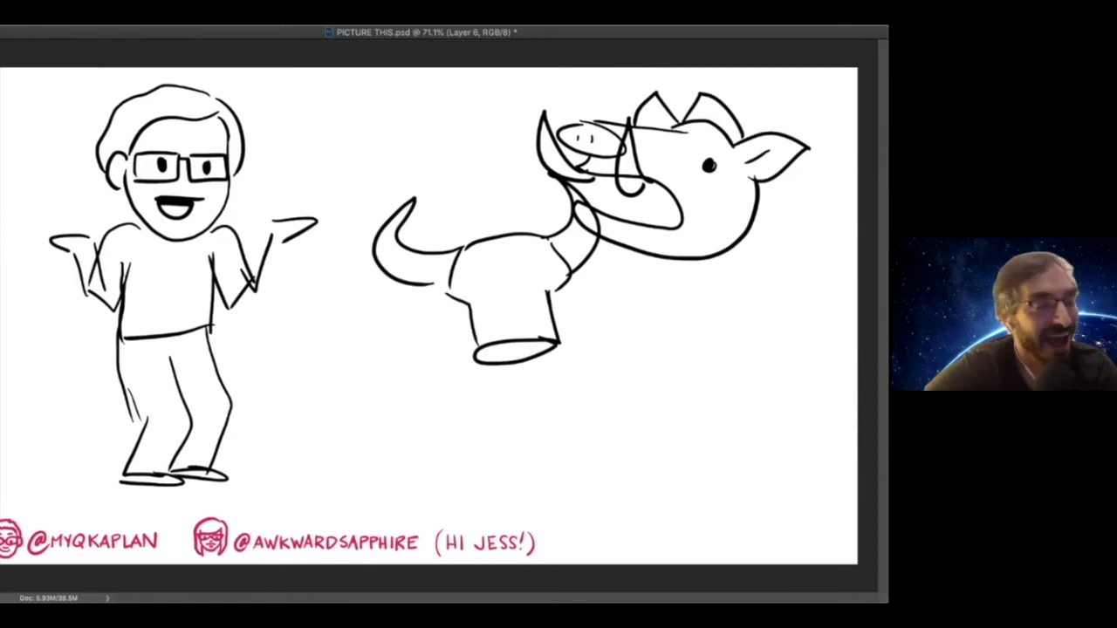
pyautogui.moveTo(457, 246)
pyautogui.mouseDown()
pyautogui.moveTo(522, 226)
pyautogui.moveTo(553, 244)
pyautogui.mouseUp()
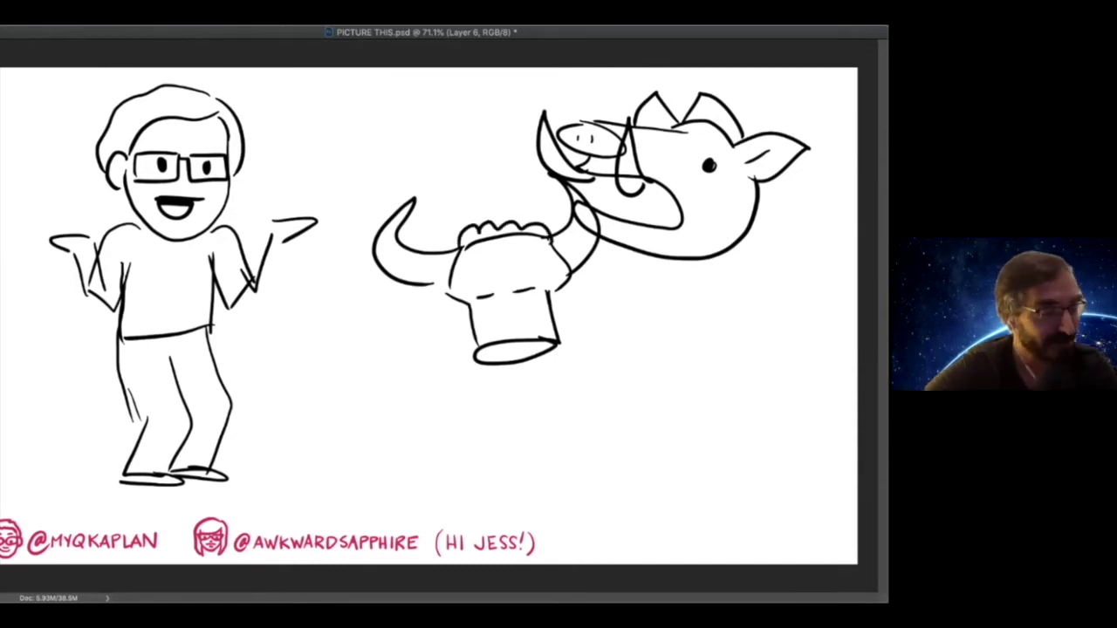
pyautogui.moveTo(461, 303)
pyautogui.mouseDown()
pyautogui.moveTo(447, 361)
pyautogui.moveTo(545, 407)
pyautogui.moveTo(576, 349)
pyautogui.moveTo(562, 297)
pyautogui.mouseUp()
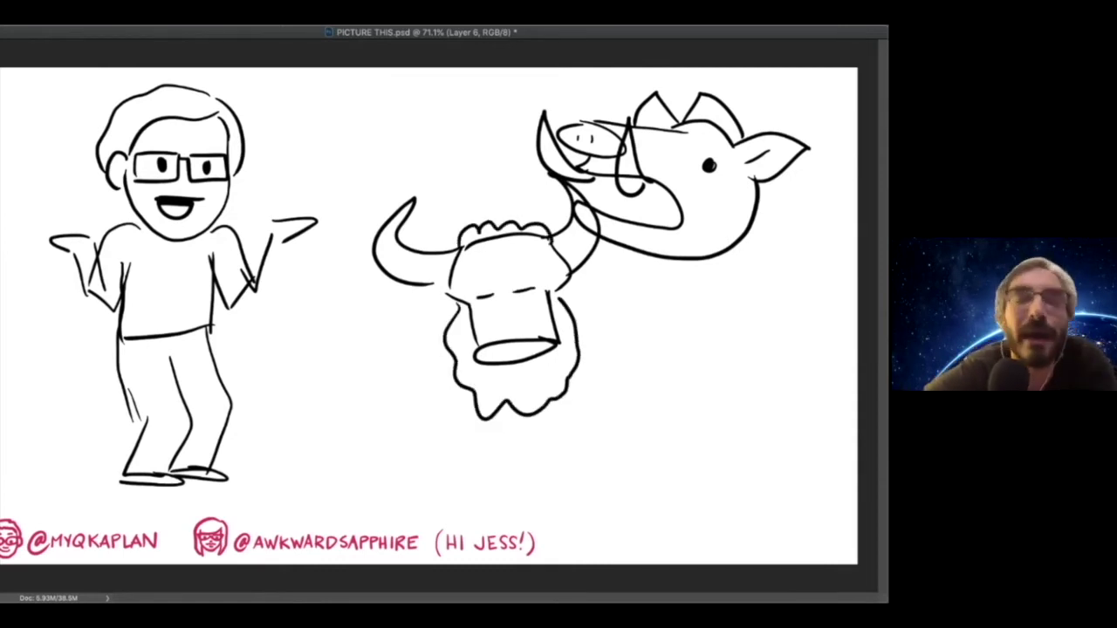
# Draw a curly-haired human head below the boar with slit-pupil eyes, a small nose and a long forked tongue
pyautogui.moveTo(644, 351)
pyautogui.mouseDown()
pyautogui.moveTo(642, 417)
pyautogui.moveTo(744, 412)
pyautogui.moveTo(761, 391)
pyautogui.moveTo(749, 412)
pyautogui.mouseUp()
pyautogui.moveTo(664, 372)
pyautogui.mouseDown()
pyautogui.moveTo(646, 400)
pyautogui.moveTo(665, 403)
pyautogui.mouseUp()
pyautogui.moveTo(726, 373)
pyautogui.mouseDown()
pyautogui.moveTo(704, 402)
pyautogui.moveTo(714, 391)
pyautogui.mouseUp()
pyautogui.moveTo(667, 337)
pyautogui.mouseDown()
pyautogui.moveTo(714, 333)
pyautogui.moveTo(743, 391)
pyautogui.moveTo(618, 349)
pyautogui.moveTo(683, 297)
pyautogui.moveTo(758, 317)
pyautogui.moveTo(784, 400)
pyautogui.mouseUp()
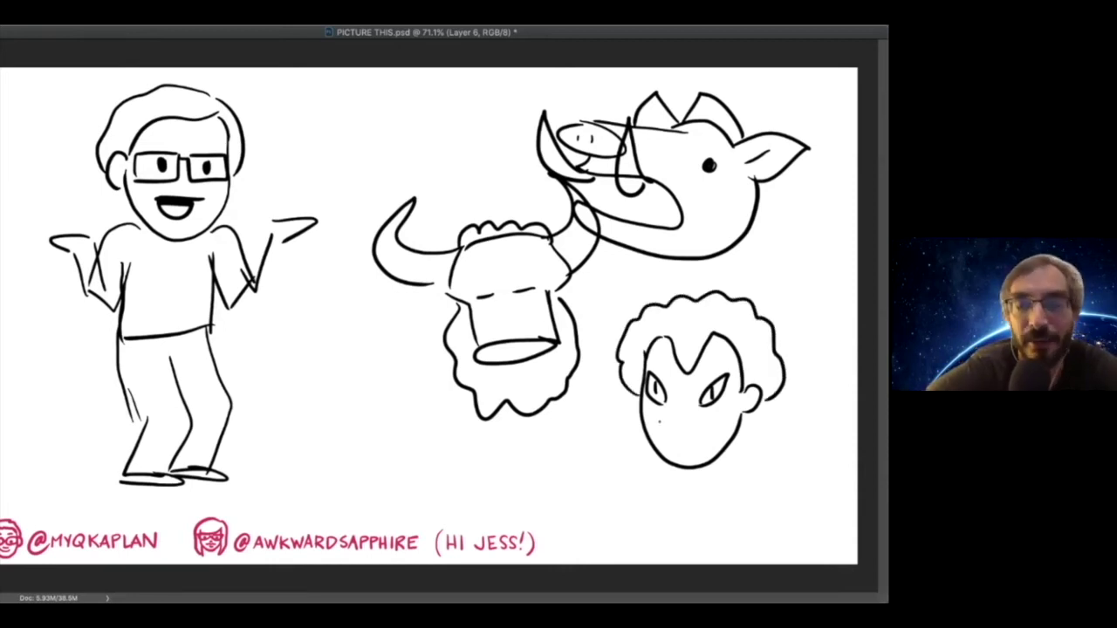
pyautogui.moveTo(658, 424); pyautogui.dragTo(682, 426)
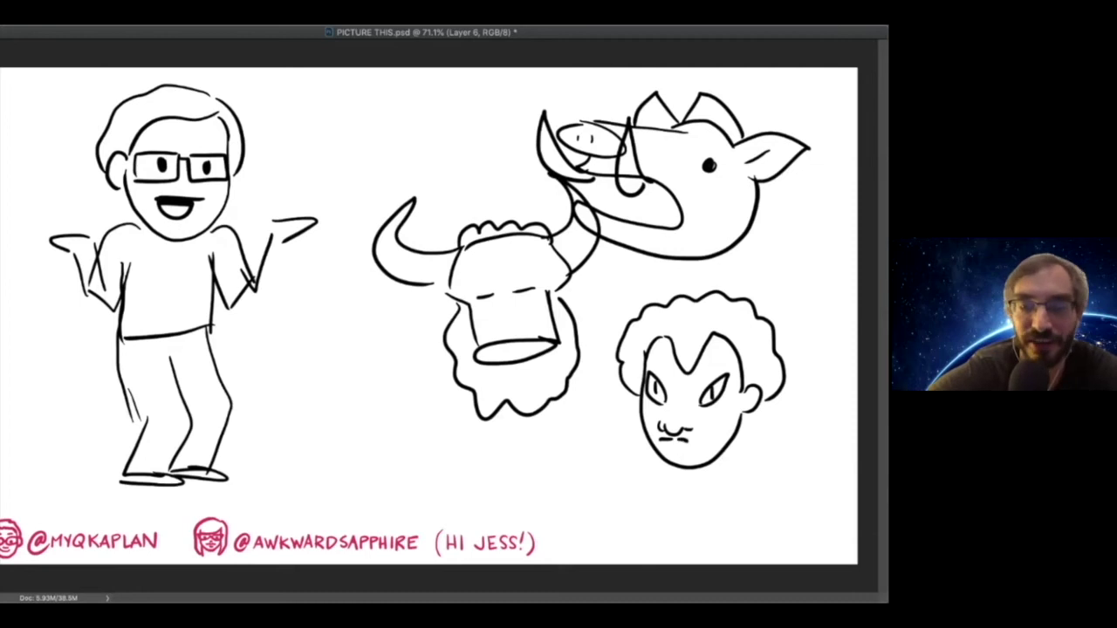
pyautogui.moveTo(663, 447)
pyautogui.mouseDown()
pyautogui.moveTo(601, 431)
pyautogui.moveTo(616, 478)
pyautogui.moveTo(686, 452)
pyautogui.mouseUp()
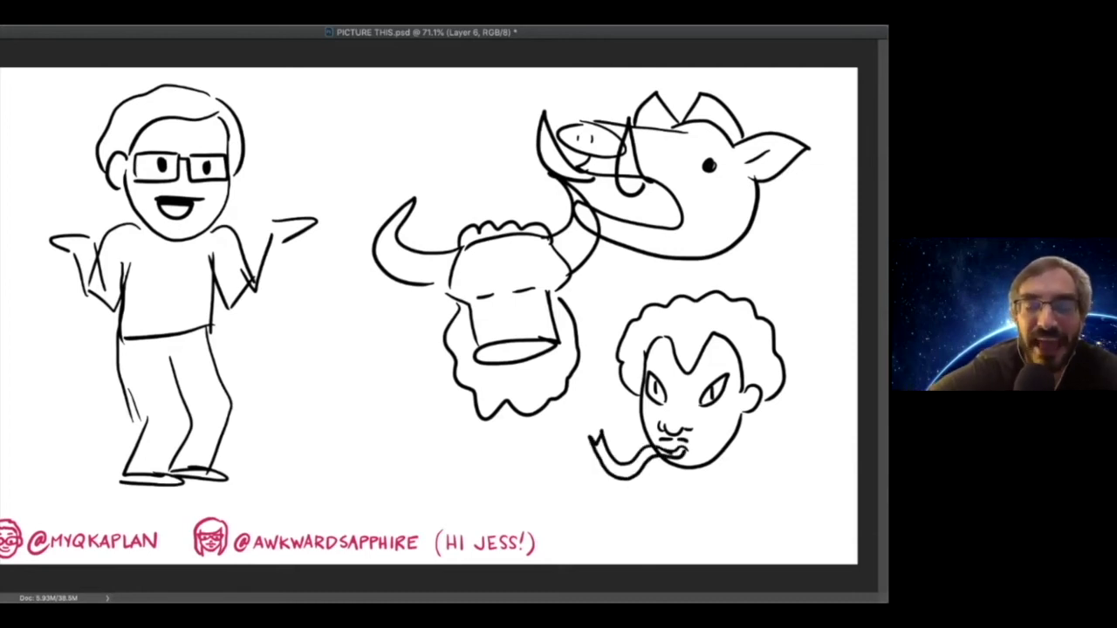
pyautogui.press('super+t')
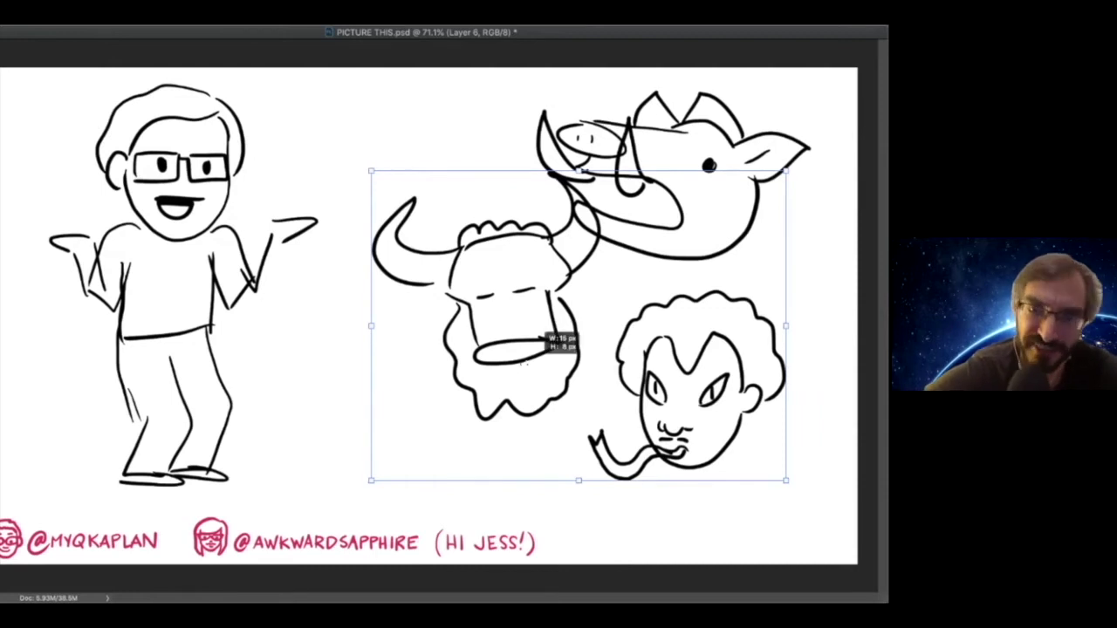
pyautogui.press('Return')
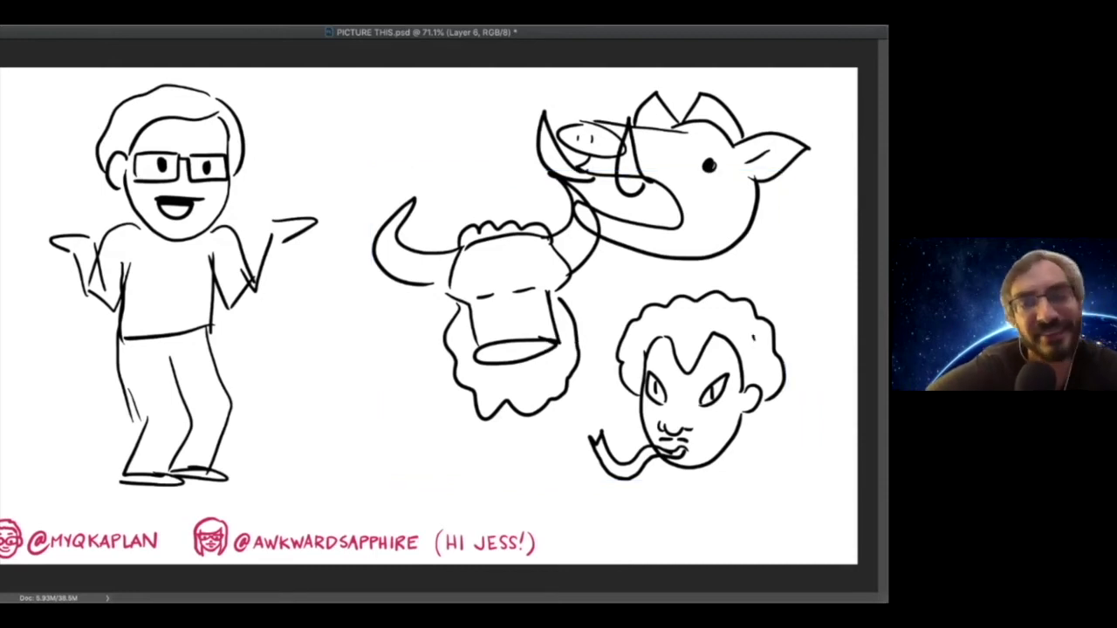
# Add snakes emerging from the curly hair of the fork-tongued head
pyautogui.moveTo(756, 335)
pyautogui.mouseDown()
pyautogui.moveTo(810, 266)
pyautogui.moveTo(815, 283)
pyautogui.mouseUp()
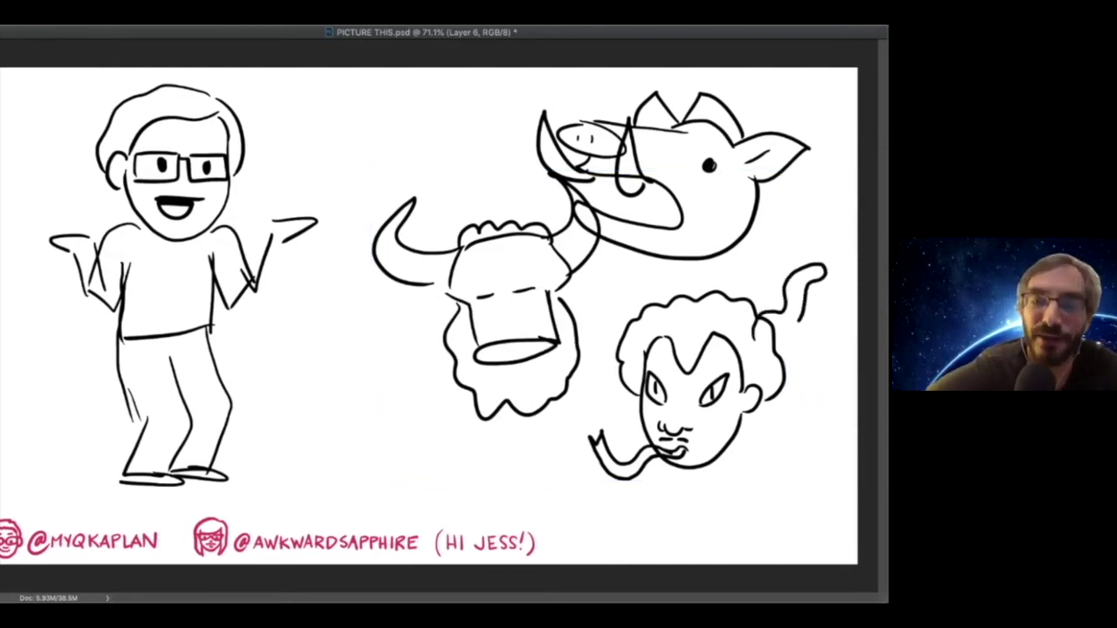
pyautogui.moveTo(799, 321); pyautogui.dragTo(760, 345)
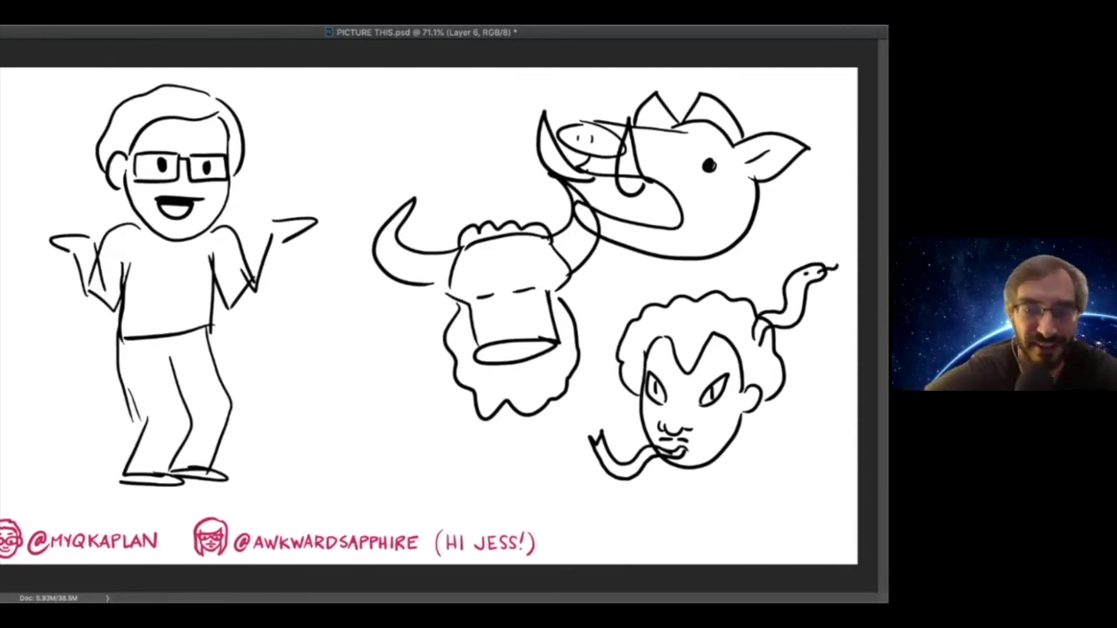
pyautogui.moveTo(724, 313)
pyautogui.mouseDown()
pyautogui.moveTo(721, 281)
pyautogui.moveTo(685, 269)
pyautogui.moveTo(704, 295)
pyautogui.mouseUp()
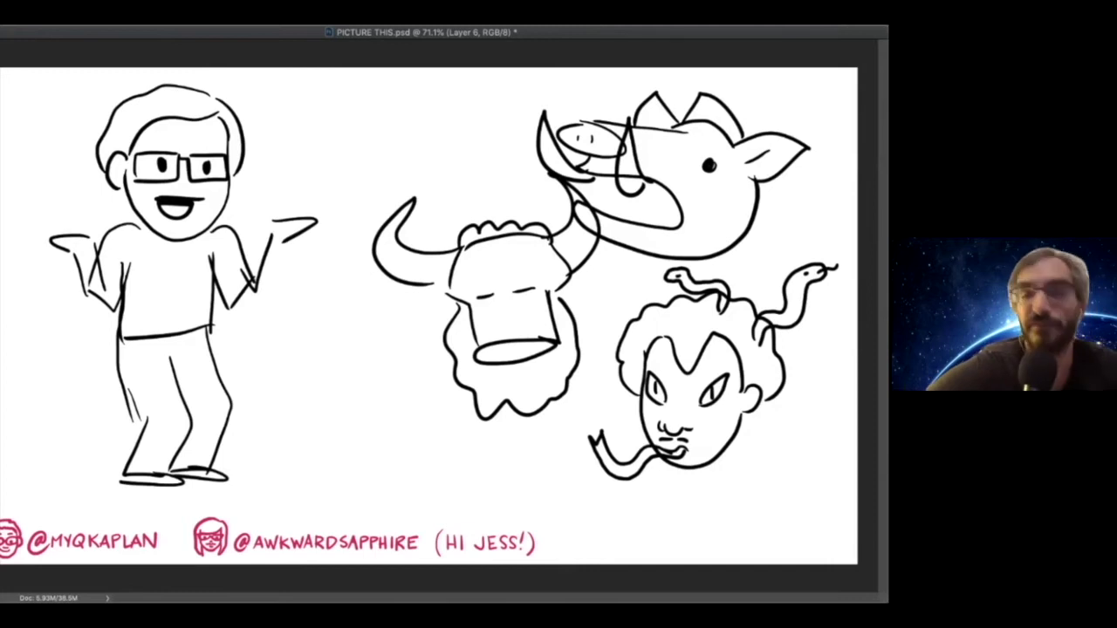
pyautogui.moveTo(647, 341)
pyautogui.mouseDown()
pyautogui.moveTo(618, 299)
pyautogui.moveTo(604, 366)
pyautogui.moveTo(621, 375)
pyautogui.moveTo(637, 314)
pyautogui.mouseUp()
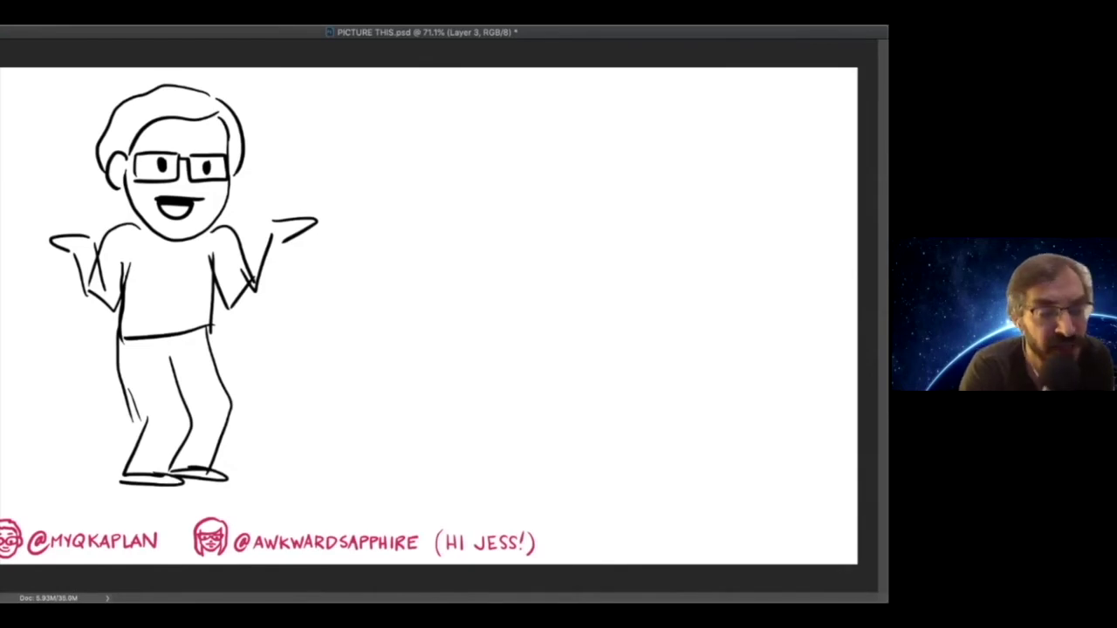
# Draw a rough round rock right of the shrugging man and open scissors beside it, each on its own new layer
pyautogui.press('alt+shift+super+n')
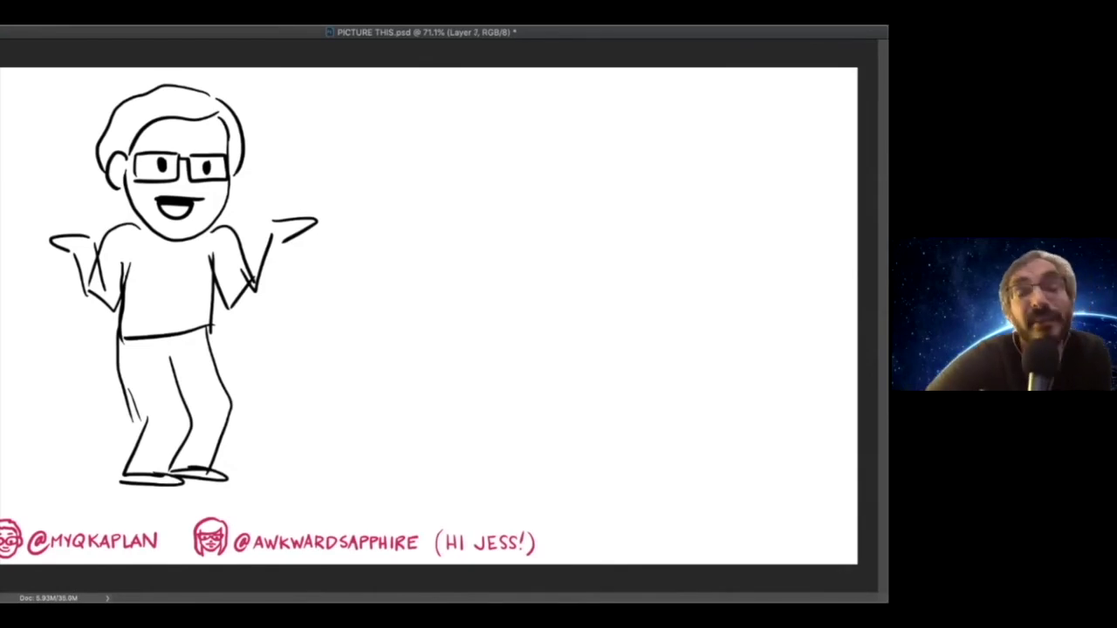
pyautogui.moveTo(381, 152)
pyautogui.mouseDown()
pyautogui.moveTo(398, 120)
pyautogui.moveTo(485, 164)
pyautogui.moveTo(379, 194)
pyautogui.moveTo(377, 147)
pyautogui.mouseUp()
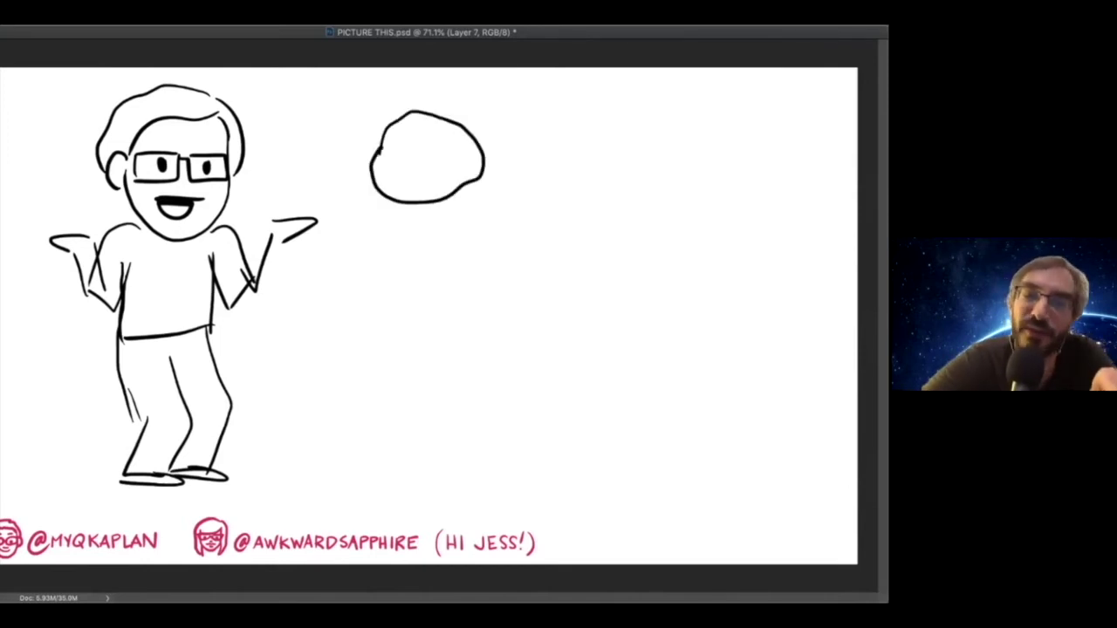
pyautogui.hotkey('ctrl', 'shift', 'alt', 'n')
pyautogui.moveTo(530, 201)
pyautogui.mouseDown()
pyautogui.moveTo(587, 150)
pyautogui.moveTo(524, 200)
pyautogui.mouseUp()
pyautogui.moveTo(588, 149)
pyautogui.mouseDown()
pyautogui.moveTo(517, 135)
pyautogui.moveTo(583, 152)
pyautogui.moveTo(681, 133)
pyautogui.moveTo(581, 155)
pyautogui.mouseUp()
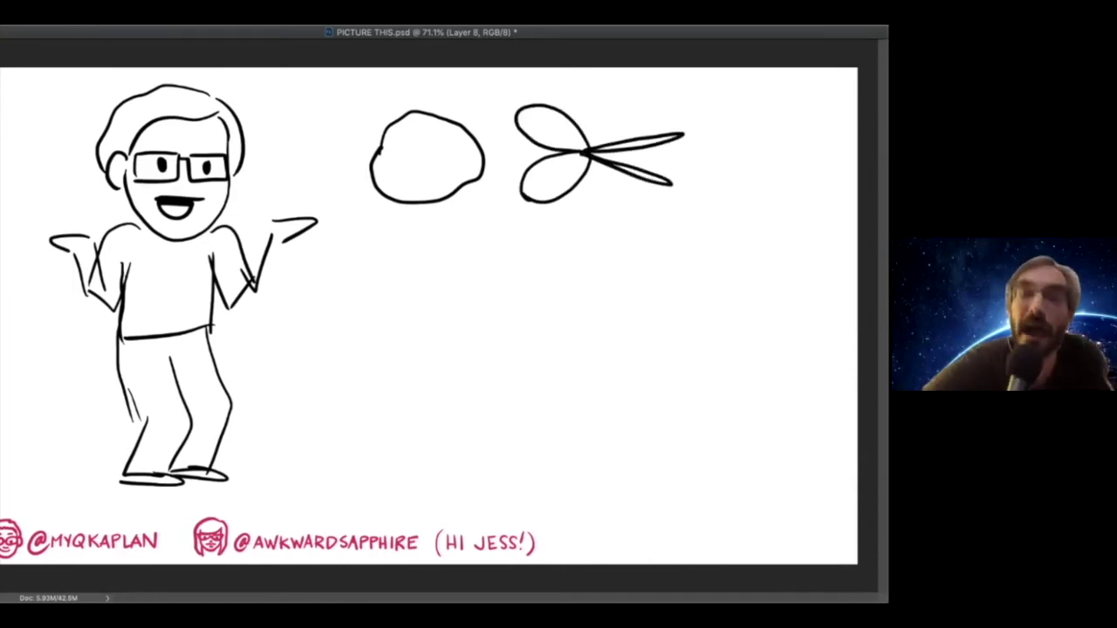
# Draw a hole-punched sheet of paper with a margin line beside the scissors and move it over the rock
pyautogui.hotkey('ctrl', 't')
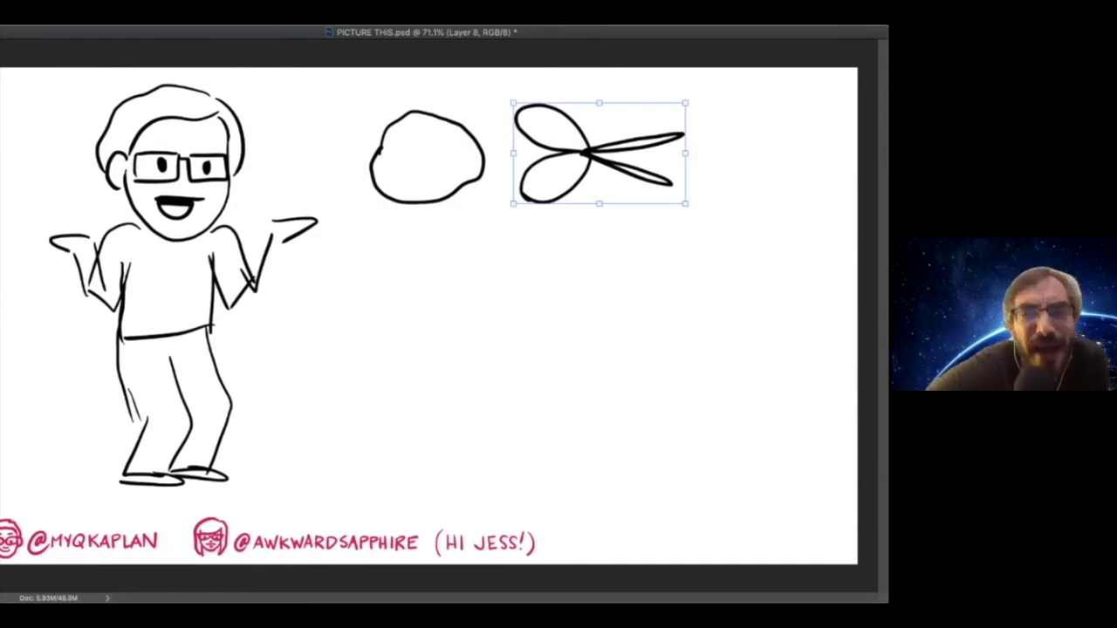
pyautogui.press('Return')
pyautogui.moveTo(712, 224)
pyautogui.mouseDown()
pyautogui.moveTo(715, 93)
pyautogui.moveTo(808, 84)
pyautogui.moveTo(749, 219)
pyautogui.moveTo(711, 220)
pyautogui.mouseUp()
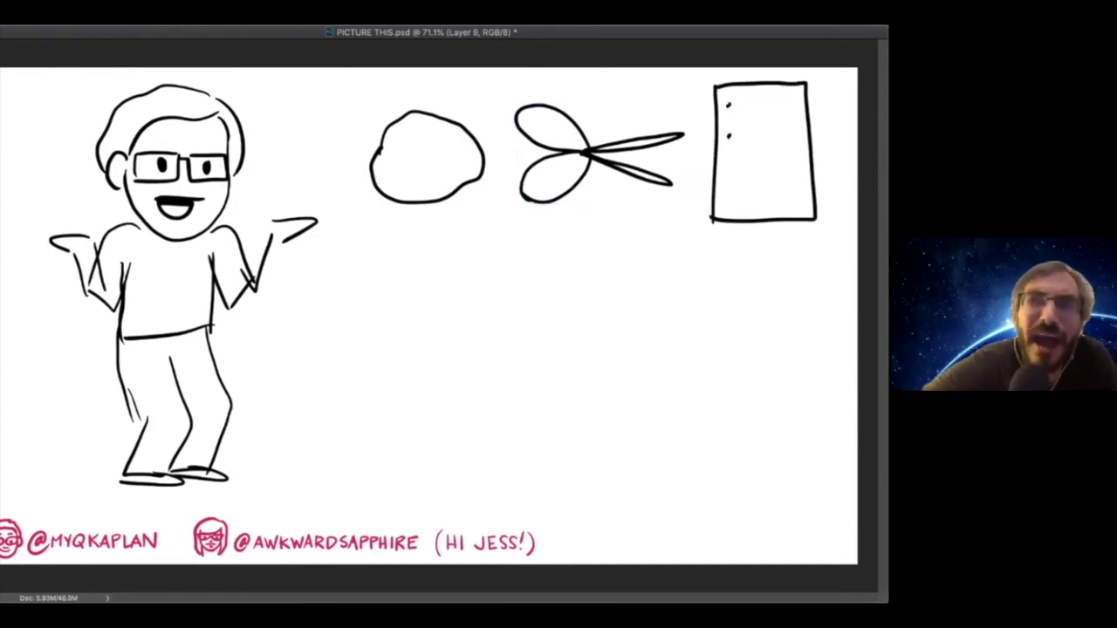
pyautogui.moveTo(741, 87); pyautogui.dragTo(741, 217)
pyautogui.hotkey('ctrl', 't')
pyautogui.moveTo(743, 107)
pyautogui.mouseDown()
pyautogui.moveTo(466, 236)
pyautogui.moveTo(384, 185)
pyautogui.moveTo(399, 239)
pyautogui.moveTo(294, 102)
pyautogui.moveTo(417, 230)
pyautogui.moveTo(476, 205)
pyautogui.moveTo(380, 122)
pyautogui.moveTo(426, 122)
pyautogui.moveTo(393, 129)
pyautogui.moveTo(412, 129)
pyautogui.mouseUp()
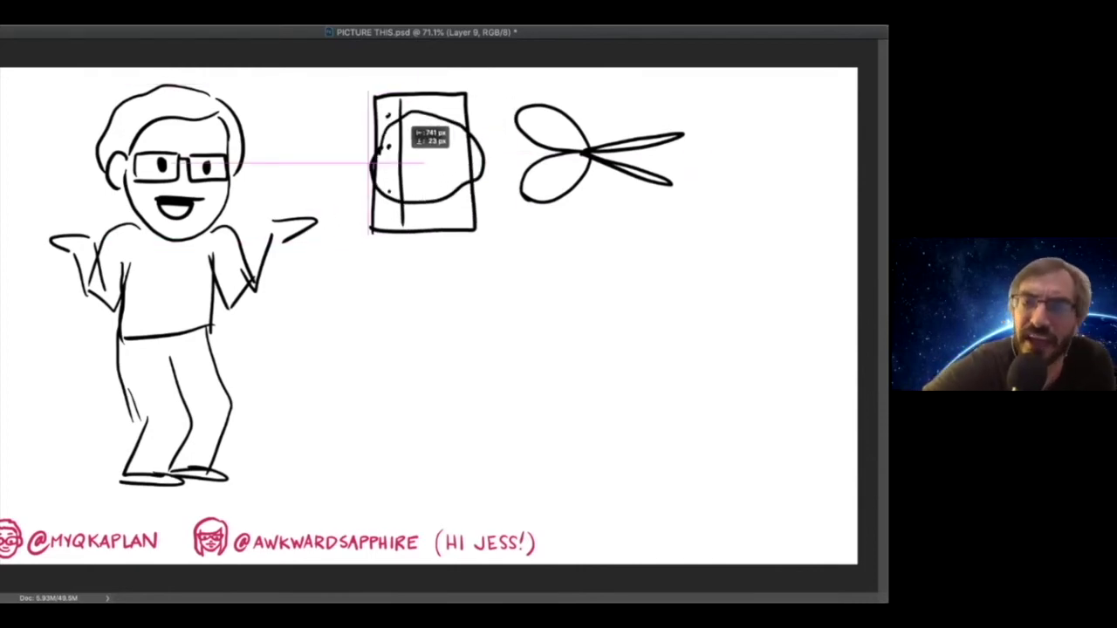
# Outline a draped cloak over the shrugging man's body from shoulders to feet on a new layer and fill it black
pyautogui.press('super+shift+alt+n')
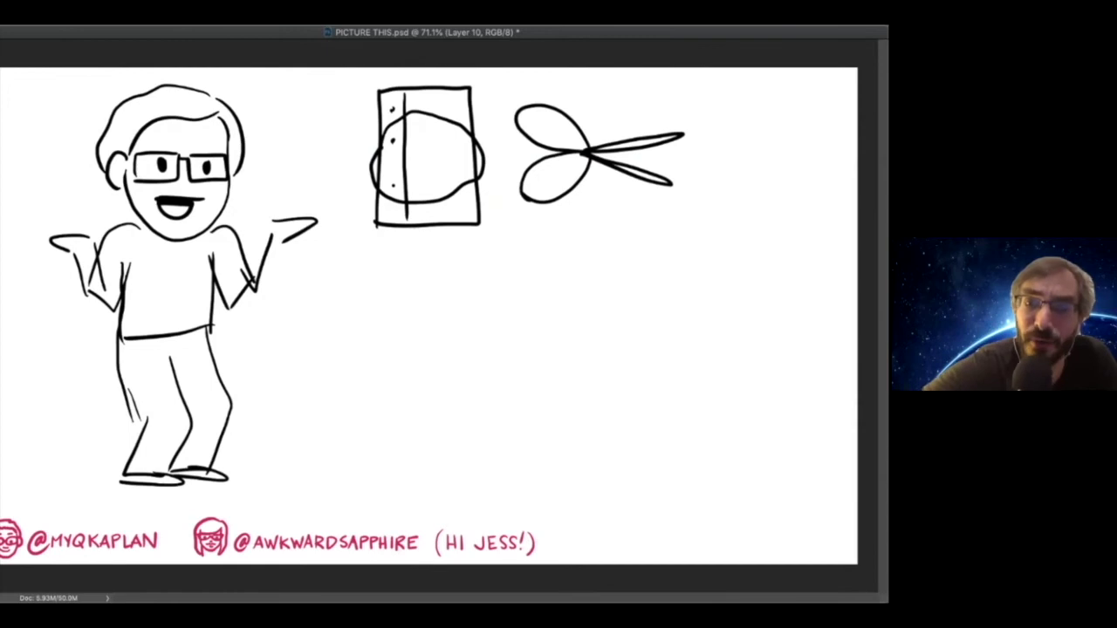
pyautogui.moveTo(247, 202)
pyautogui.mouseDown()
pyautogui.moveTo(203, 230)
pyautogui.moveTo(111, 210)
pyautogui.moveTo(85, 354)
pyautogui.mouseUp()
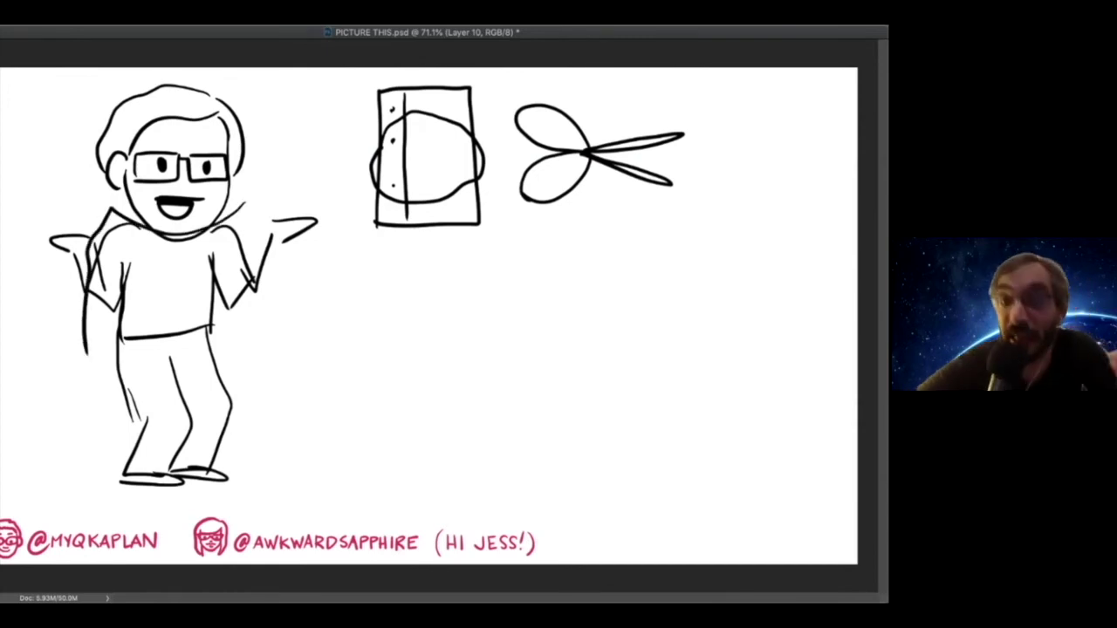
pyautogui.moveTo(245, 206)
pyautogui.mouseDown()
pyautogui.moveTo(243, 476)
pyautogui.moveTo(107, 461)
pyautogui.moveTo(85, 341)
pyautogui.mouseUp()
pyautogui.hotkey('alt', 'BackSpace')
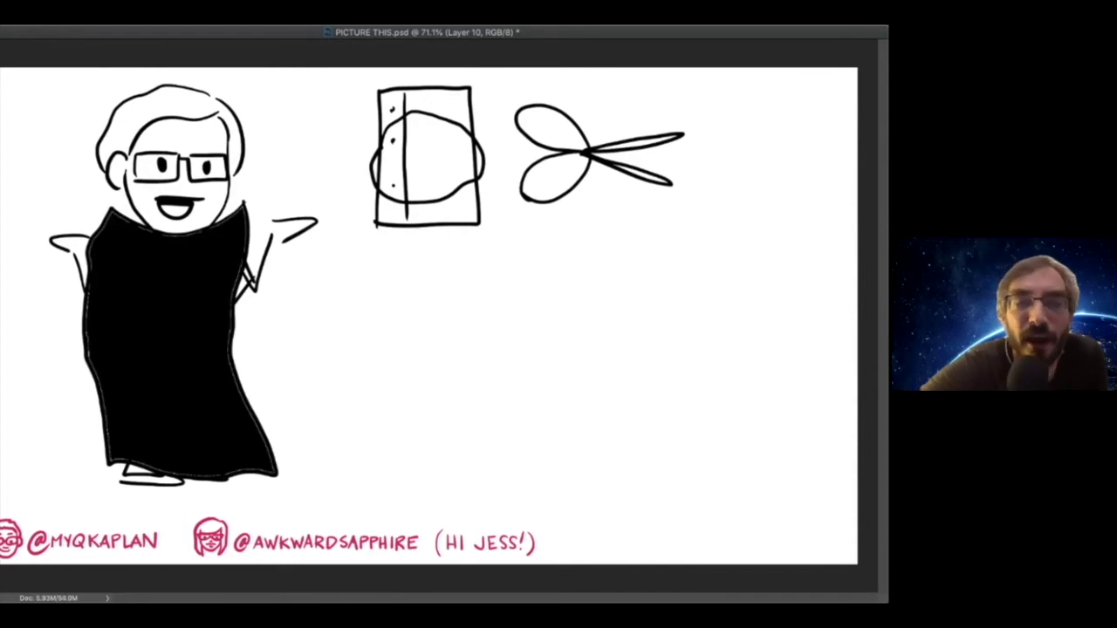
# Widen the black cloak slightly, rotate it clockwise and move it up and left, away from the man's body
pyautogui.press('v')
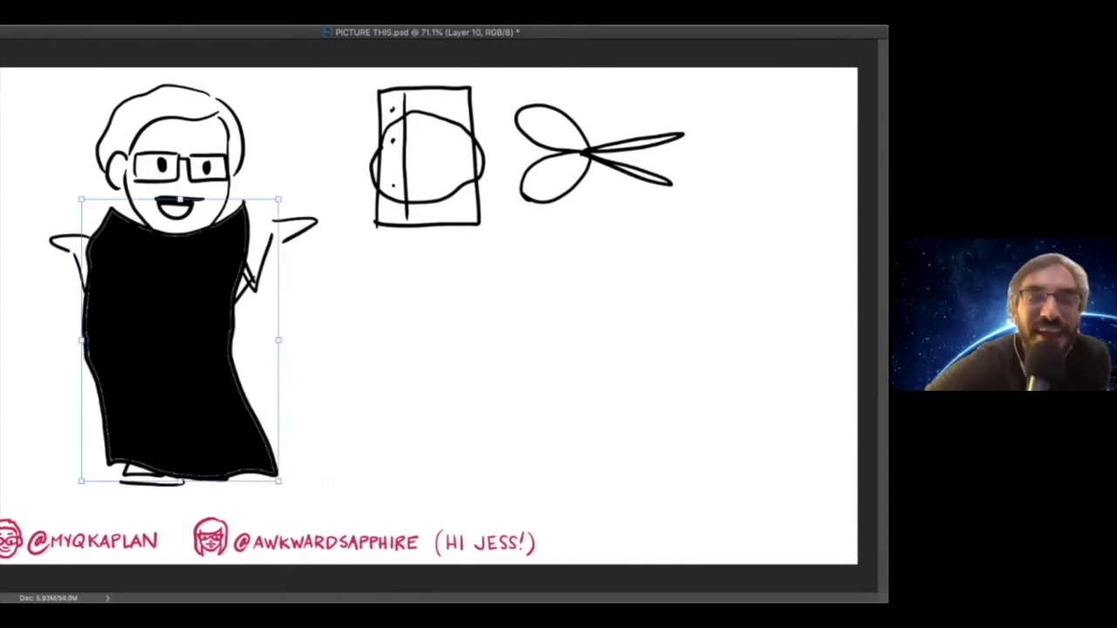
pyautogui.moveTo(278, 341); pyautogui.dragTo(289, 340)
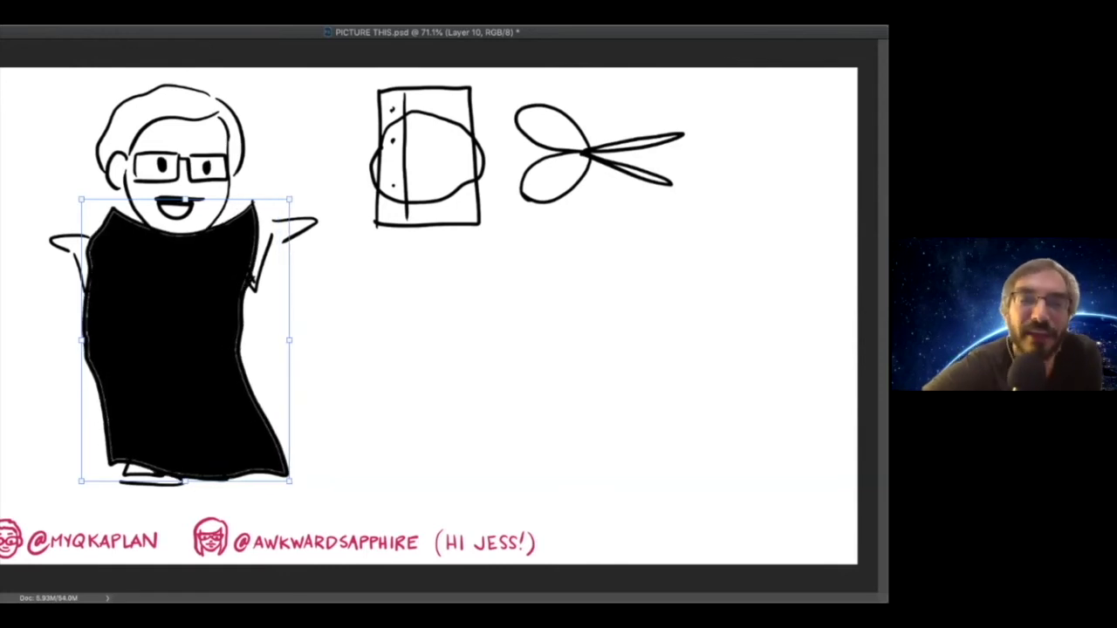
pyautogui.moveTo(80, 490); pyautogui.dragTo(11, 384)
pyautogui.moveTo(222, 297); pyautogui.dragTo(122, 242)
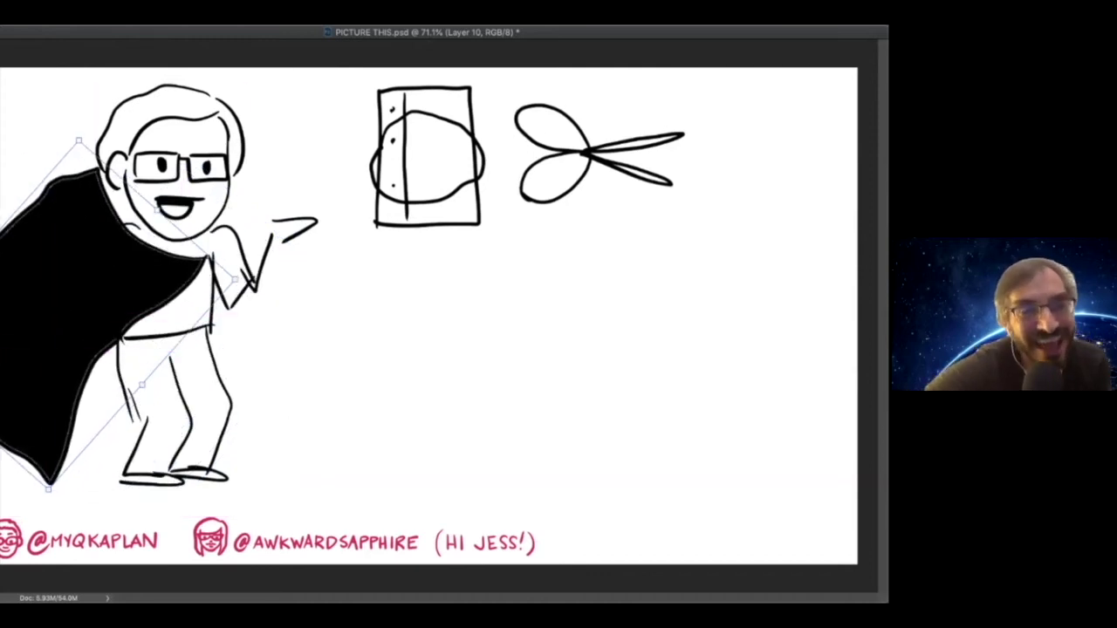
pyautogui.moveTo(58, 499); pyautogui.dragTo(3, 462)
pyautogui.moveTo(111, 298); pyautogui.dragTo(70, 262)
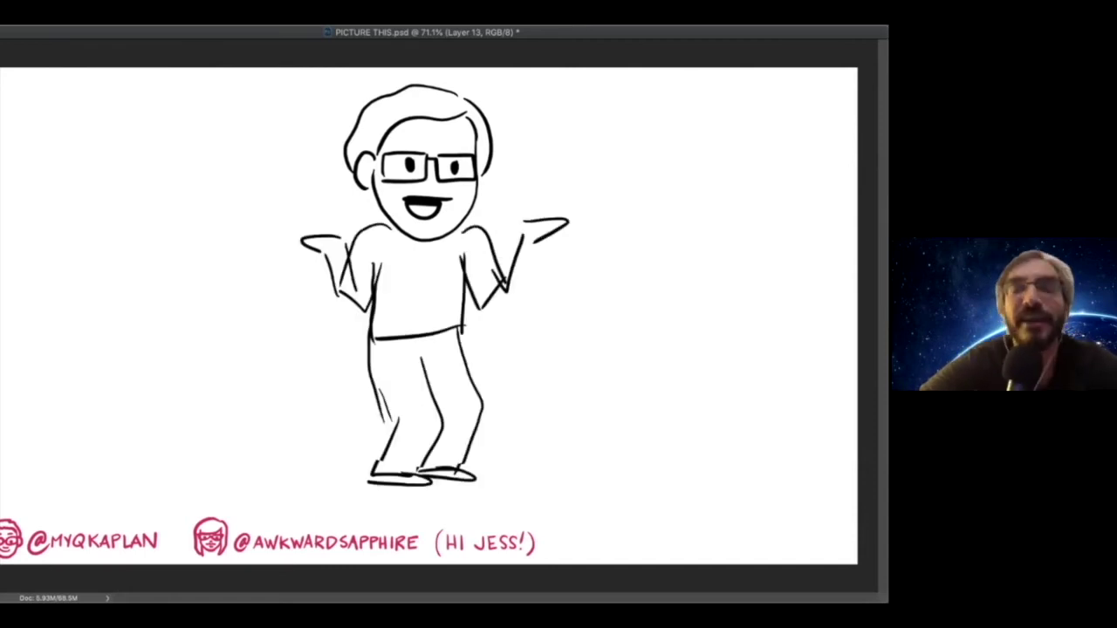
# Select the shrugging man's layers and move him to the left side of the canvas
pyautogui.hotkey('alt', '[')
pyautogui.hotkey('alt', '[')
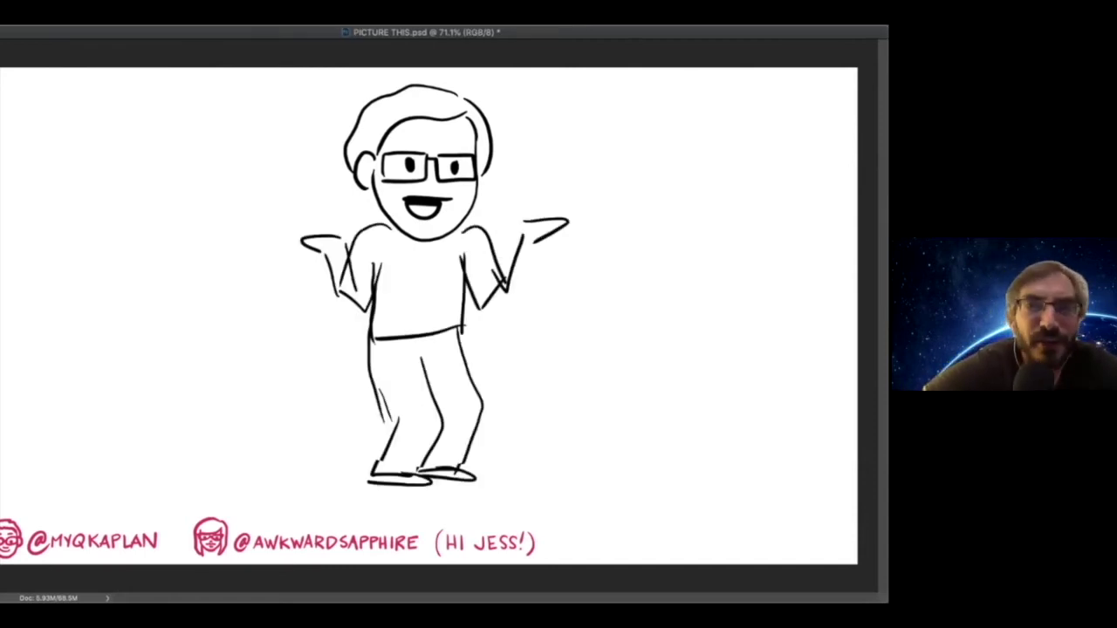
pyautogui.press('v')
pyautogui.moveTo(384, 210); pyautogui.dragTo(104, 207)
pyautogui.press('Return')
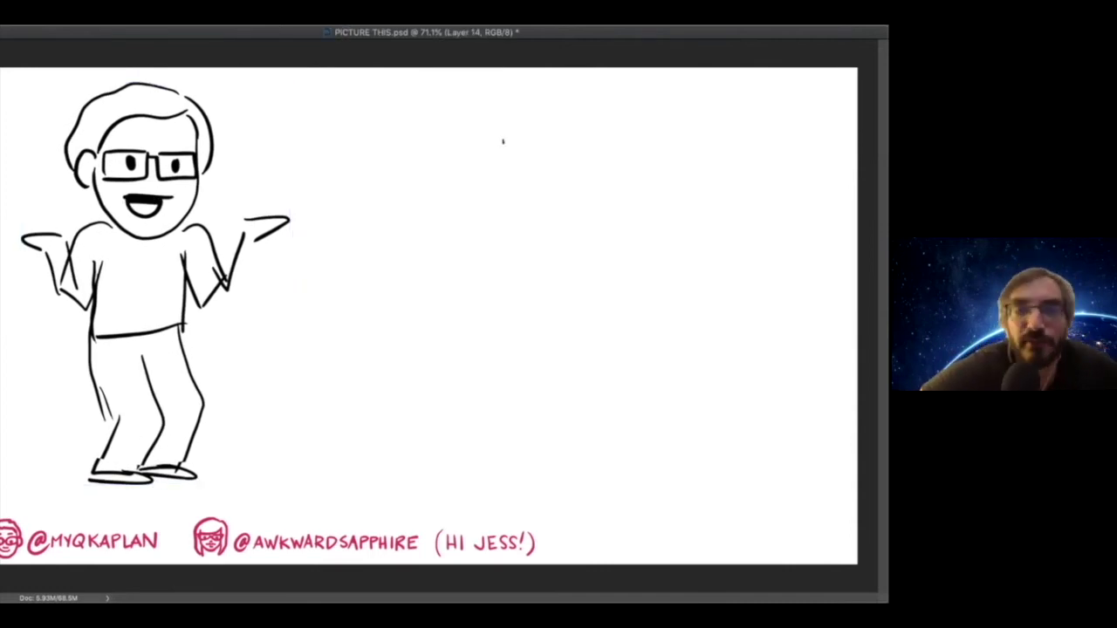
# Draw a woman's head with tied-up hair, half-lidded eyes and open mouth, and an arm pointing at the man
pyautogui.moveTo(502, 141)
pyautogui.mouseDown()
pyautogui.moveTo(578, 232)
pyautogui.moveTo(601, 174)
pyautogui.moveTo(602, 186)
pyautogui.moveTo(489, 212)
pyautogui.mouseUp()
pyautogui.moveTo(593, 145)
pyautogui.mouseDown()
pyautogui.moveTo(527, 106)
pyautogui.moveTo(485, 191)
pyautogui.mouseUp()
pyautogui.moveTo(556, 102)
pyautogui.mouseDown()
pyautogui.moveTo(611, 87)
pyautogui.moveTo(628, 122)
pyautogui.moveTo(621, 166)
pyautogui.mouseUp()
pyautogui.moveTo(504, 169)
pyautogui.mouseDown()
pyautogui.moveTo(530, 163)
pyautogui.moveTo(518, 180)
pyautogui.moveTo(574, 162)
pyautogui.moveTo(555, 192)
pyautogui.mouseUp()
pyautogui.moveTo(555, 192)
pyautogui.mouseDown()
pyautogui.moveTo(555, 236)
pyautogui.moveTo(553, 214)
pyautogui.moveTo(398, 224)
pyautogui.mouseUp()
pyautogui.moveTo(411, 225)
pyautogui.mouseDown()
pyautogui.moveTo(449, 244)
pyautogui.moveTo(528, 233)
pyautogui.mouseUp()
# Draw the pointing woman's body with a bent shoulder, lowered fist, bust, flared lower body and two feet
pyautogui.moveTo(599, 213)
pyautogui.mouseDown()
pyautogui.moveTo(672, 234)
pyautogui.moveTo(665, 358)
pyautogui.mouseUp()
pyautogui.moveTo(643, 239)
pyautogui.mouseDown()
pyautogui.moveTo(630, 328)
pyautogui.moveTo(647, 336)
pyautogui.mouseUp()
pyautogui.moveTo(667, 327); pyautogui.dragTo(644, 336)
pyautogui.moveTo(536, 249)
pyautogui.mouseDown()
pyautogui.moveTo(555, 284)
pyautogui.moveTo(572, 267)
pyautogui.mouseUp()
pyautogui.moveTo(567, 267)
pyautogui.mouseDown()
pyautogui.moveTo(575, 279)
pyautogui.moveTo(616, 272)
pyautogui.mouseUp()
pyautogui.moveTo(593, 203); pyautogui.dragTo(632, 222)
pyautogui.moveTo(588, 290); pyautogui.dragTo(518, 406)
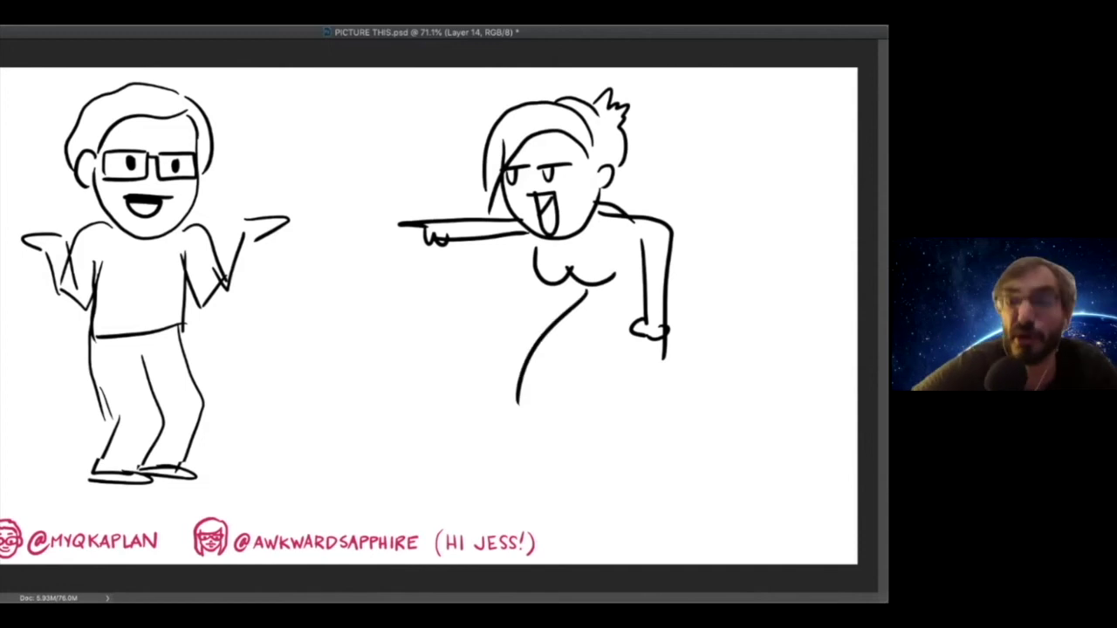
pyautogui.moveTo(632, 334)
pyautogui.mouseDown()
pyautogui.moveTo(669, 421)
pyautogui.moveTo(597, 427)
pyautogui.mouseUp()
pyautogui.moveTo(518, 407); pyautogui.dragTo(540, 412)
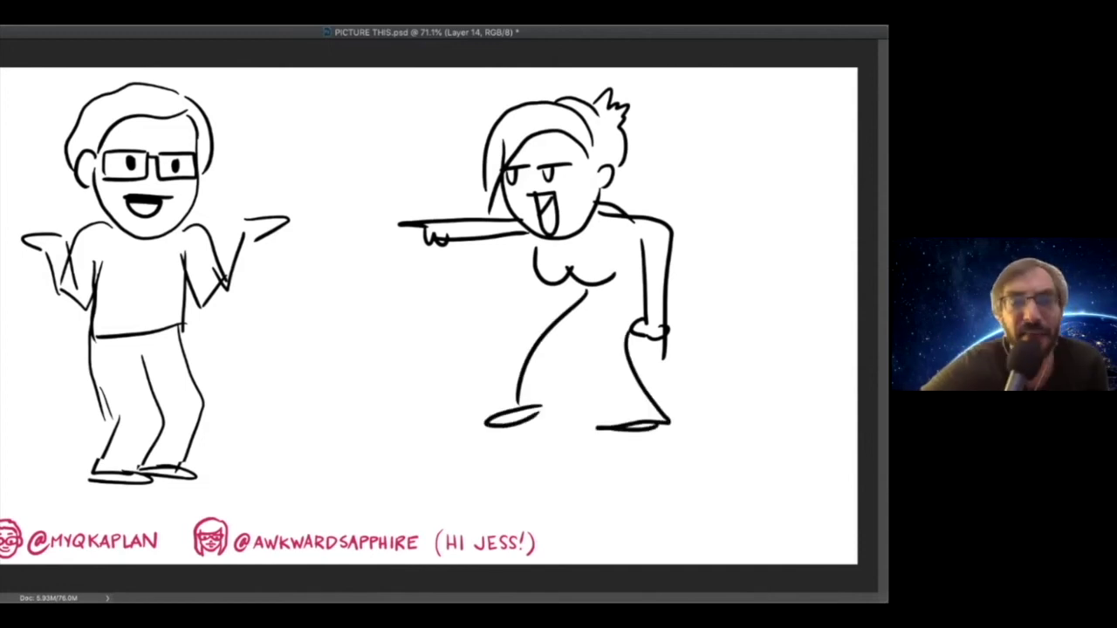
# Shrink the boar, ox and snake-haired heads into the canvas's upper right and place the pointing woman between them and the man
pyautogui.hotkey('ctrl', 't')
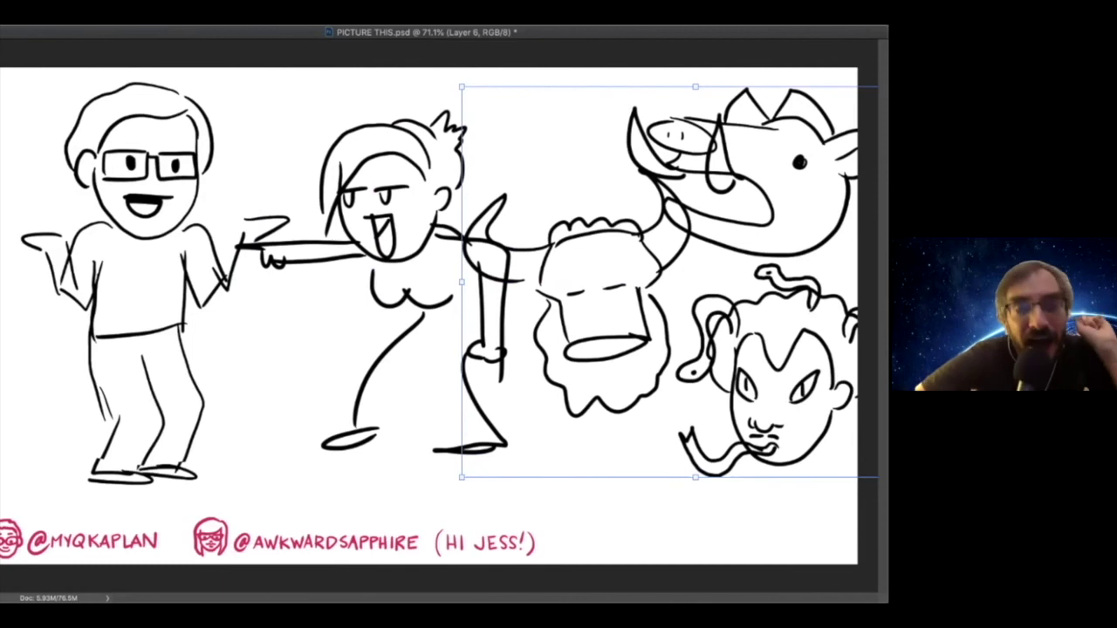
pyautogui.moveTo(461, 477); pyautogui.dragTo(611, 351)
pyautogui.moveTo(705, 250); pyautogui.dragTo(633, 227)
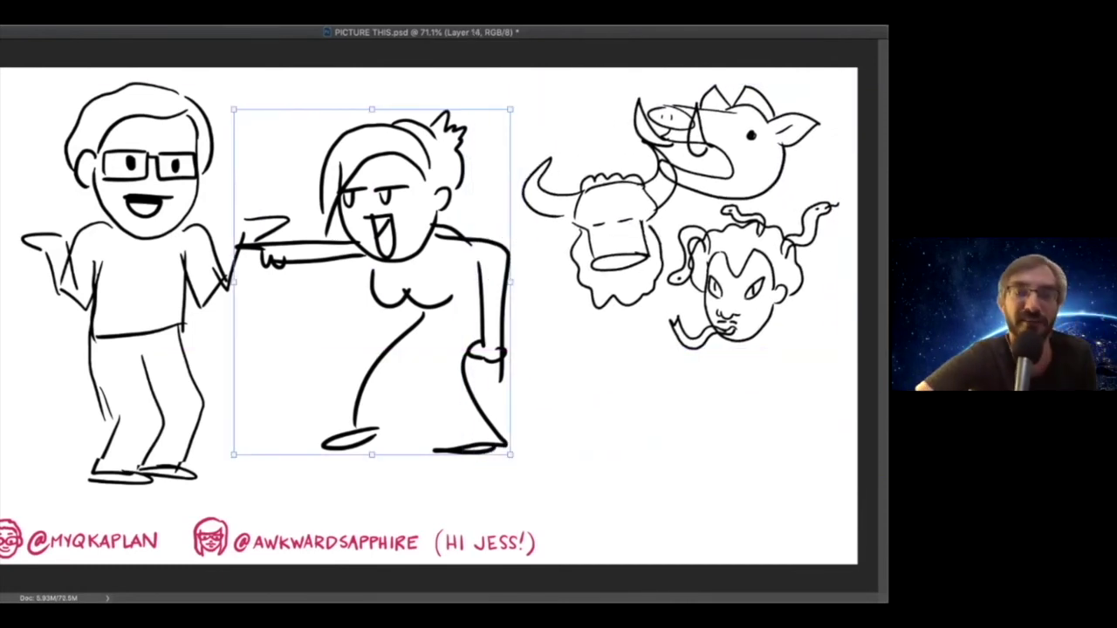
pyautogui.moveTo(419, 231); pyautogui.dragTo(428, 261)
pyautogui.press('Return')
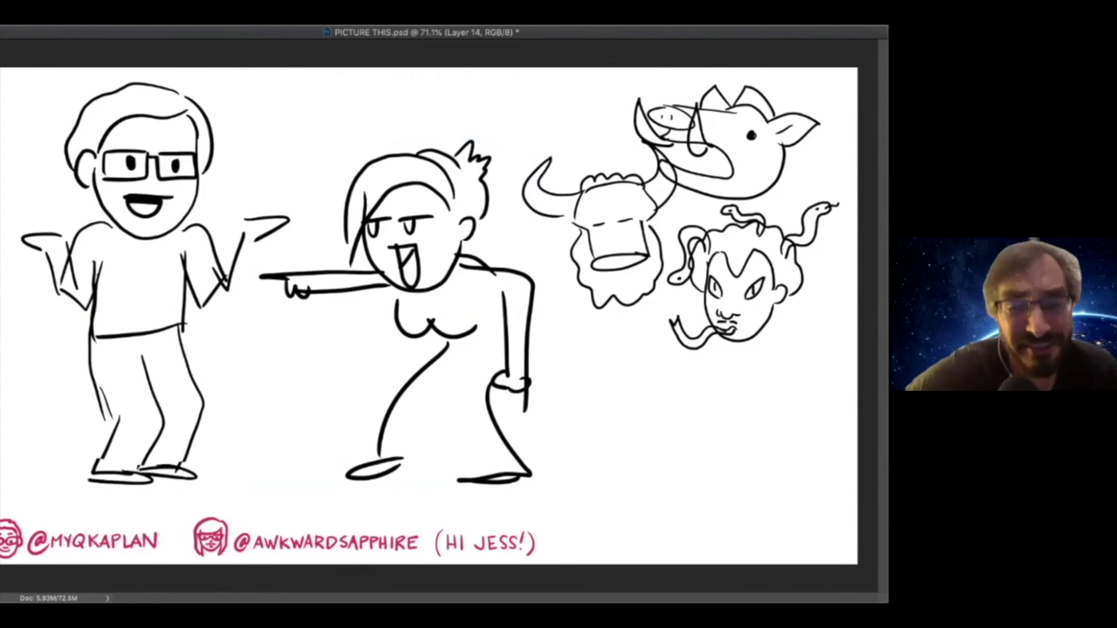
# Tilt the pointing woman counterclockwise and position her with her finger close to the man
pyautogui.press('v')
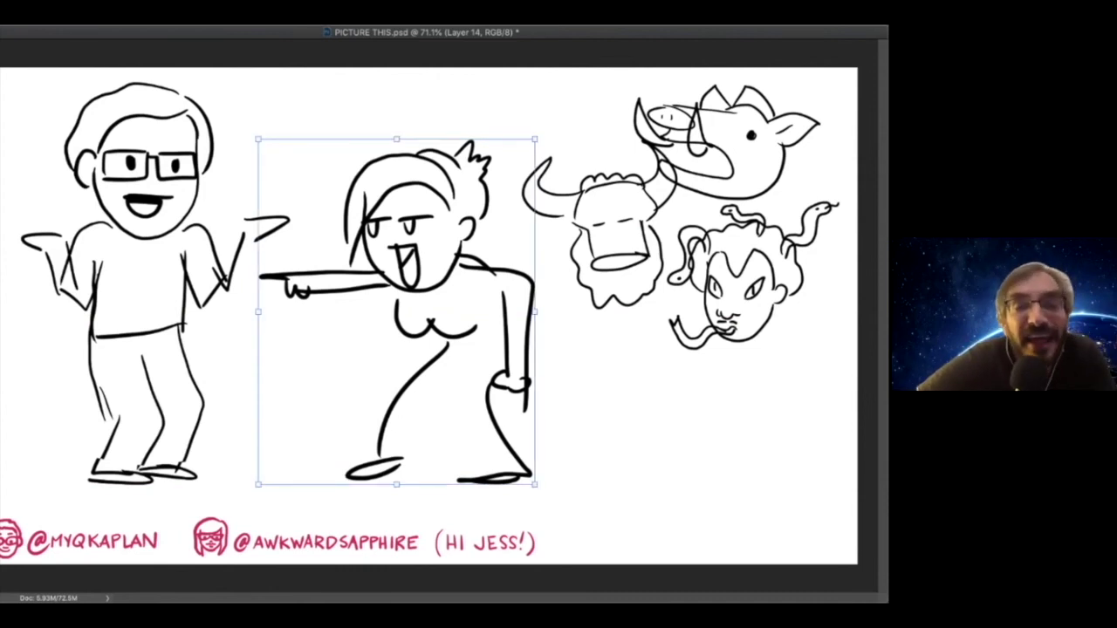
pyautogui.moveTo(248, 131); pyautogui.dragTo(223, 172)
pyautogui.moveTo(332, 163); pyautogui.dragTo(354, 149)
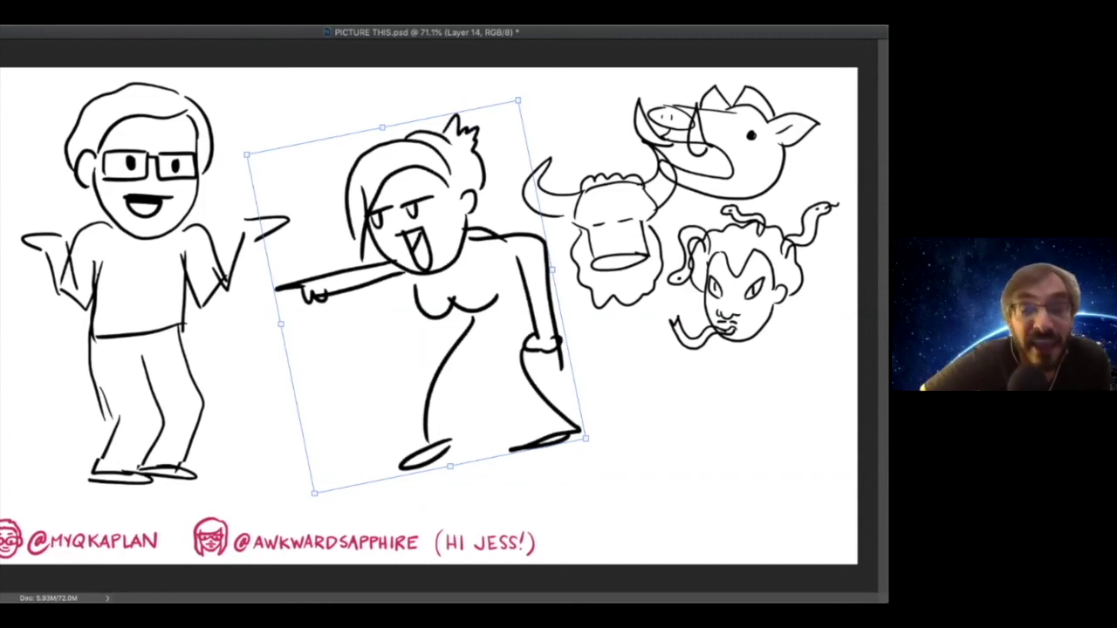
pyautogui.moveTo(403, 224)
pyautogui.mouseDown()
pyautogui.moveTo(337, 207)
pyautogui.moveTo(337, 181)
pyautogui.moveTo(386, 229)
pyautogui.mouseUp()
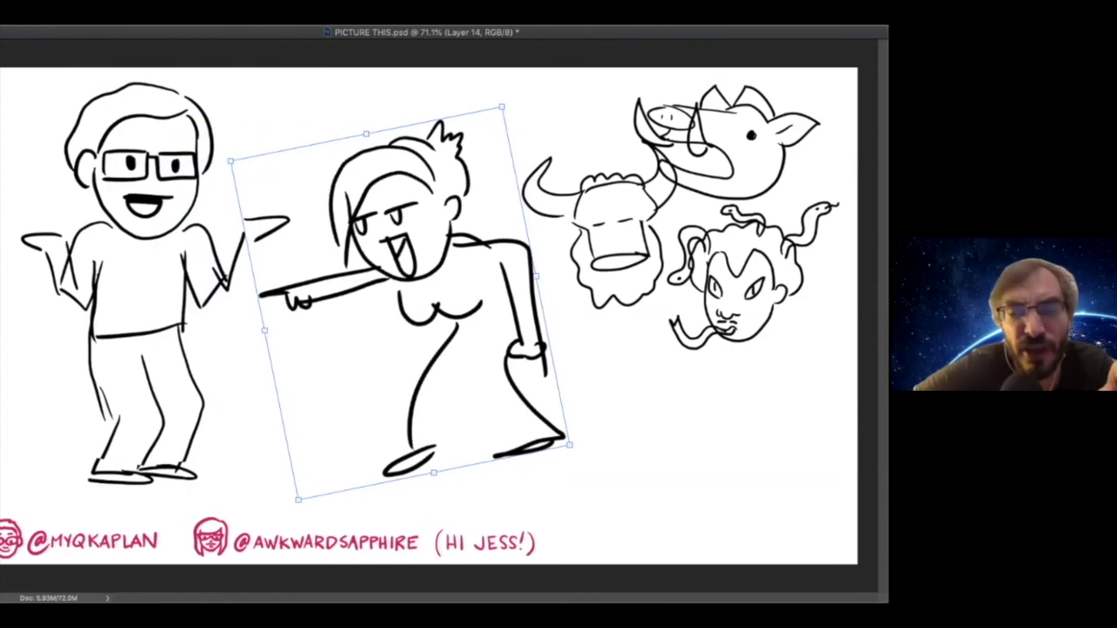
# Rotate the pointing woman clockwise so she leans back with her finger aimed upward at the man, and shift her right
pyautogui.moveTo(225, 159); pyautogui.dragTo(327, 86)
pyautogui.moveTo(414, 138)
pyautogui.mouseDown()
pyautogui.moveTo(277, 112)
pyautogui.moveTo(302, 122)
pyautogui.moveTo(365, 109)
pyautogui.moveTo(294, 119)
pyautogui.moveTo(433, 134)
pyautogui.mouseUp()
pyautogui.press('Return')
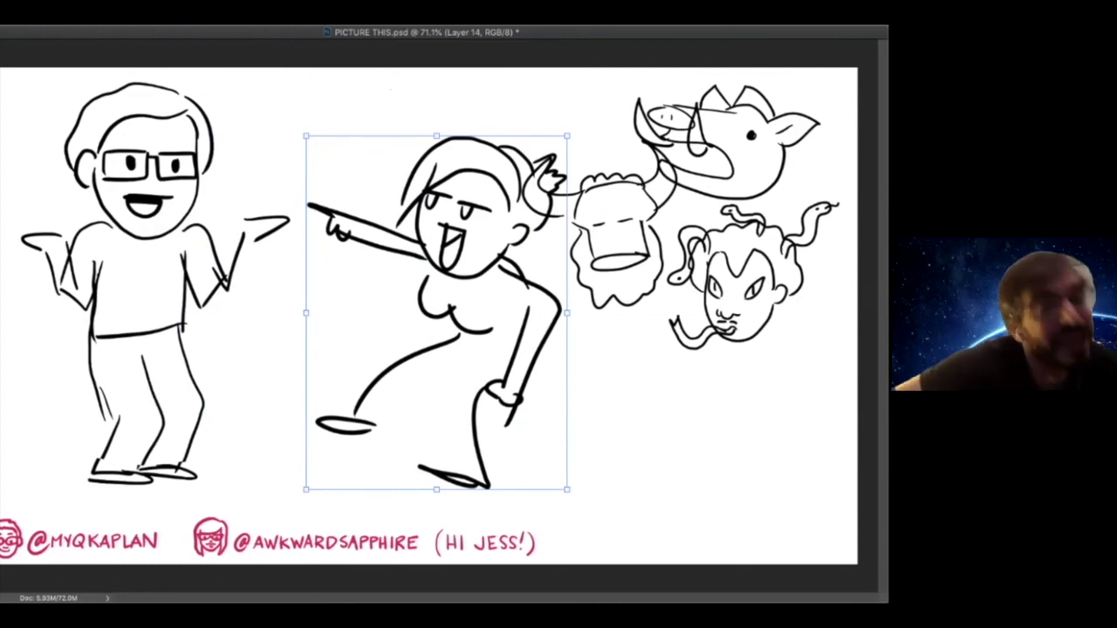
# Select the shrugging man's layers and move him back to the middle of the canvas
pyautogui.press('z')
pyautogui.moveTo(357, 231); pyautogui.dragTo(488, 231)
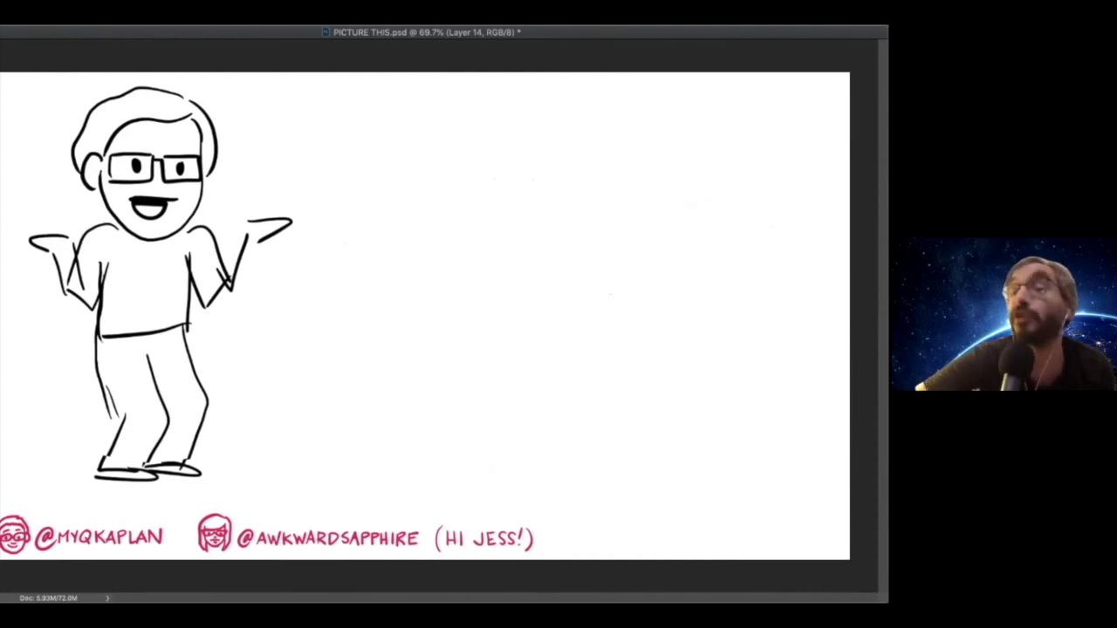
pyautogui.hotkey('alt', '[')
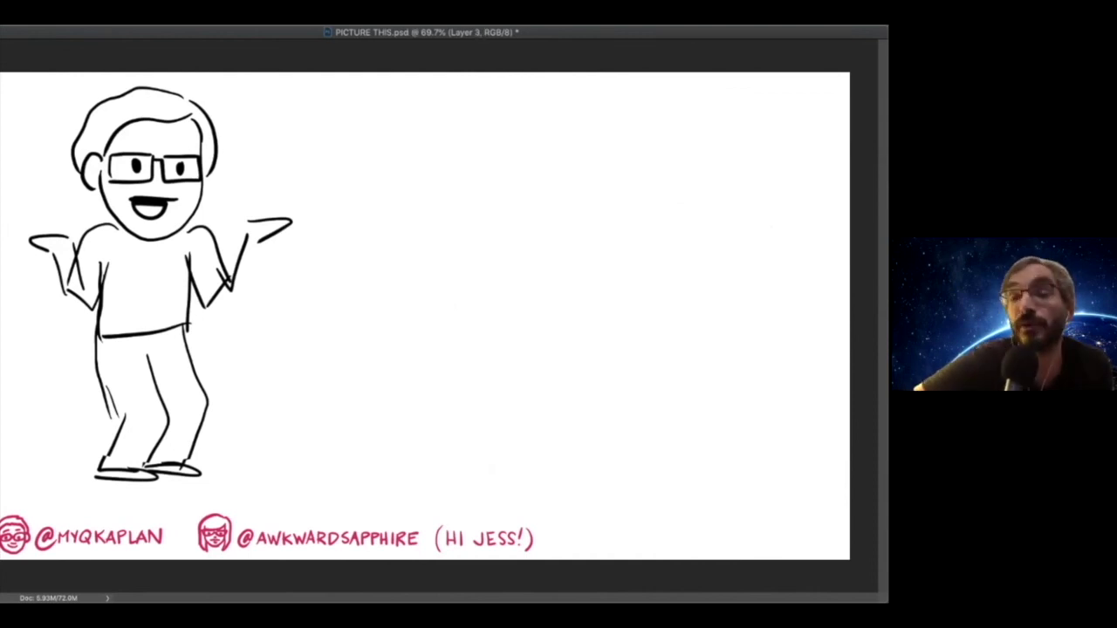
pyautogui.hotkey('alt', 'shift', '[')
pyautogui.press('v')
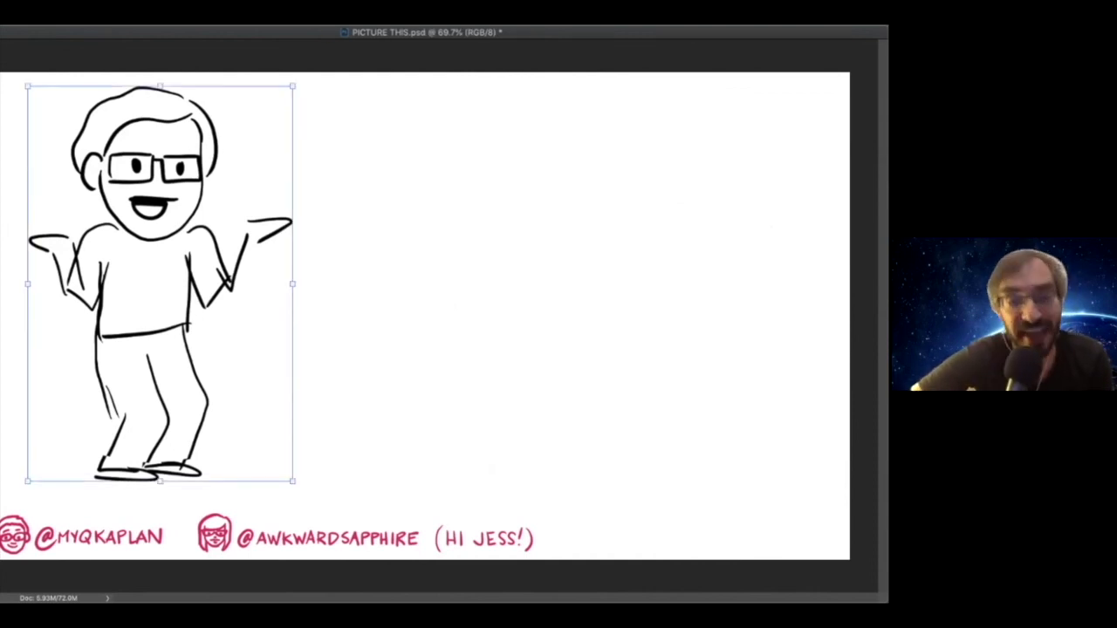
pyautogui.moveTo(153, 228); pyautogui.dragTo(460, 216)
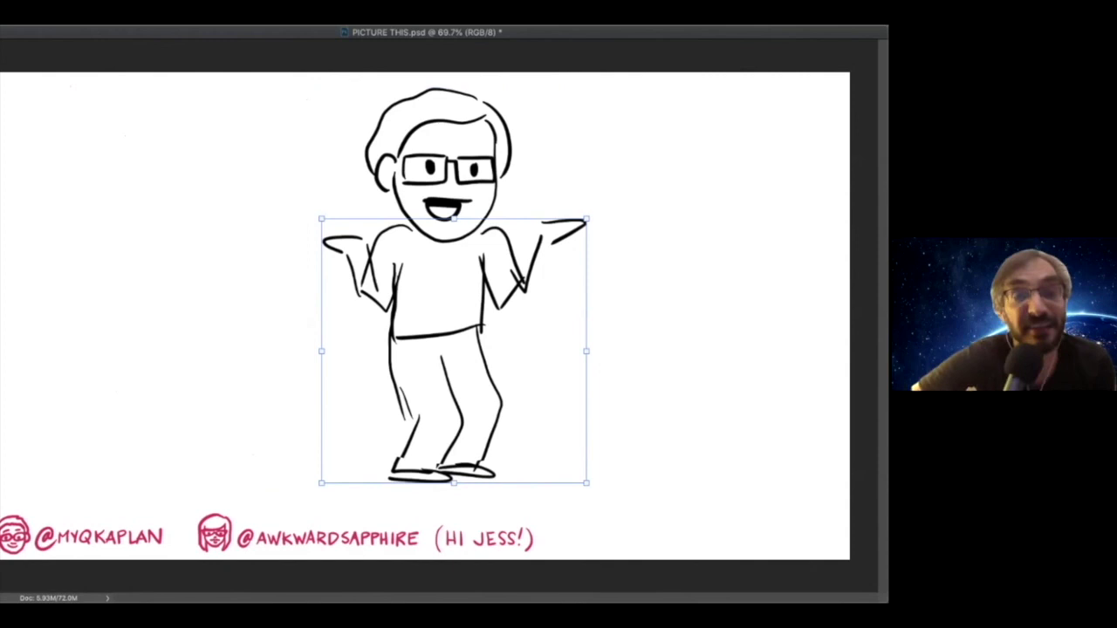
# Outline a face mask over the man's mouth and chin on a new layer and fill it black
pyautogui.press('alt+shift+super+n')
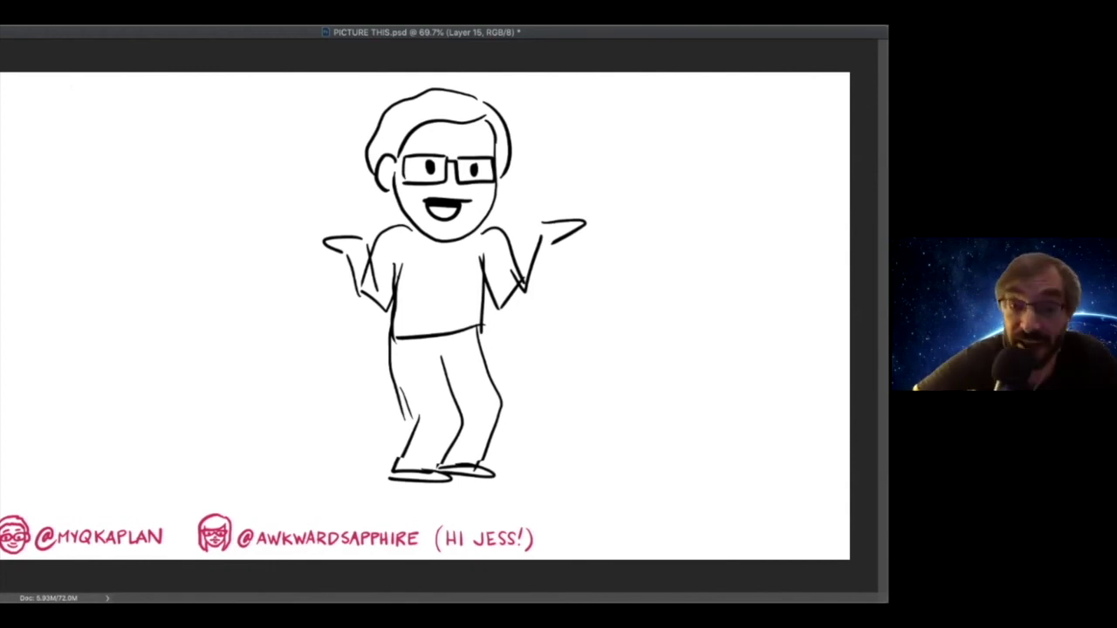
pyautogui.moveTo(499, 185)
pyautogui.mouseDown()
pyautogui.moveTo(394, 186)
pyautogui.moveTo(441, 240)
pyautogui.moveTo(498, 185)
pyautogui.mouseUp()
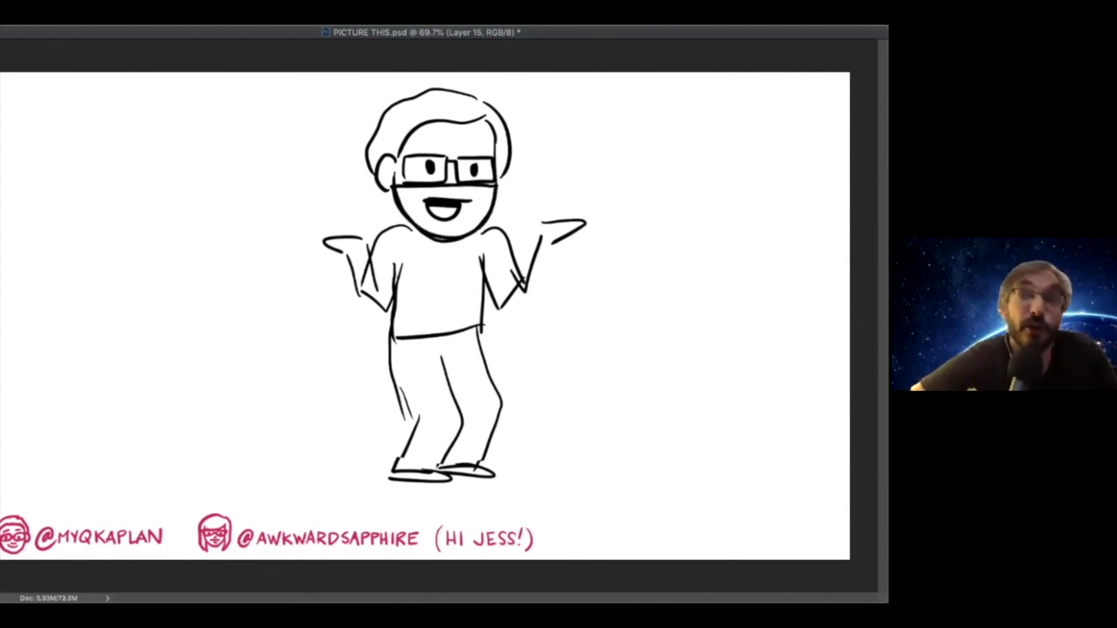
pyautogui.hotkey('alt', 'BackSpace')
# Select the mask together with the man's layers and place a duplicate of the masked man to his left
pyautogui.hotkey('ctrl', 't')
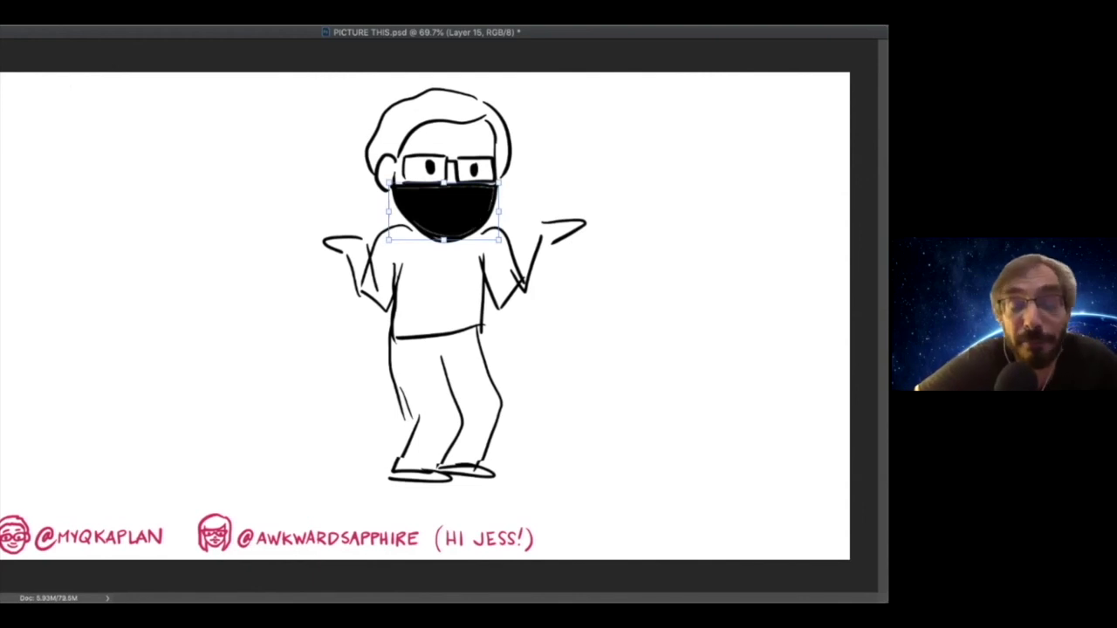
pyautogui.hotkey('alt', 'shift', '[')
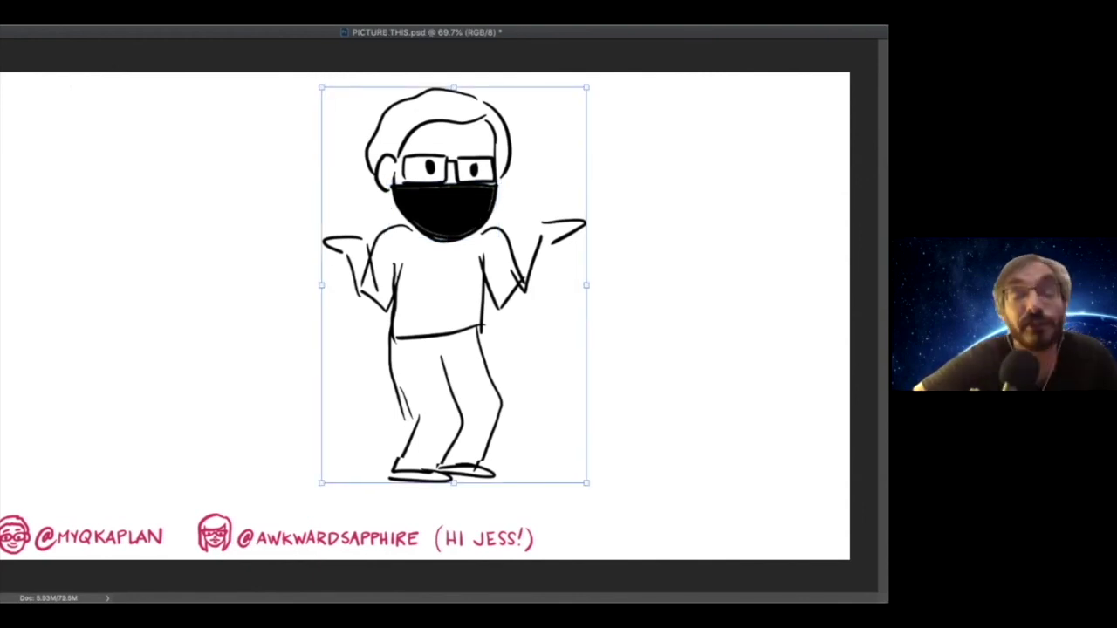
pyautogui.moveTo(429, 197); pyautogui.dragTo(78, 182)
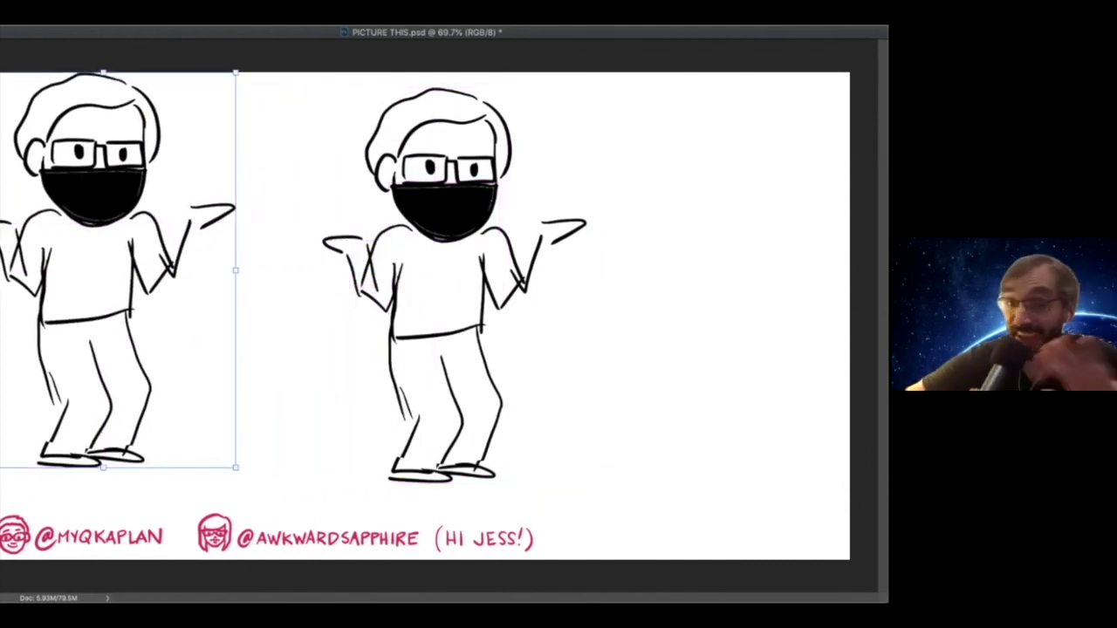